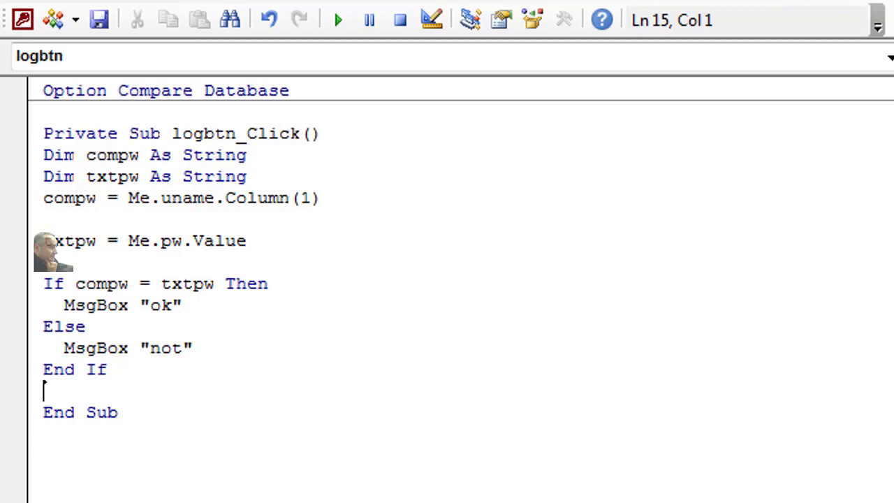
Step: With the logbtn_Click password check written, return from the VBA editor to the logform design
{"action": "key", "text": "alt+F11"}
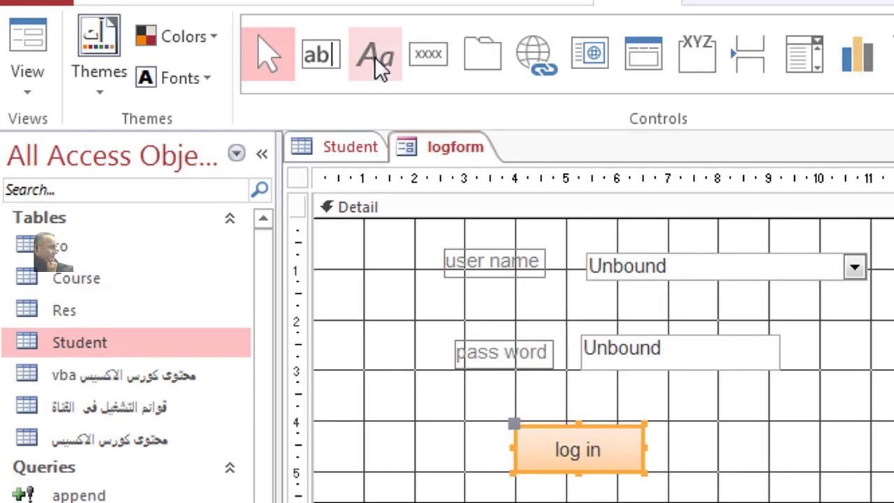
Step: Start a blank form in Design View and draw an unbound text box with a combo box above it
{"action": "left_click", "coordinate": [224, 5]}
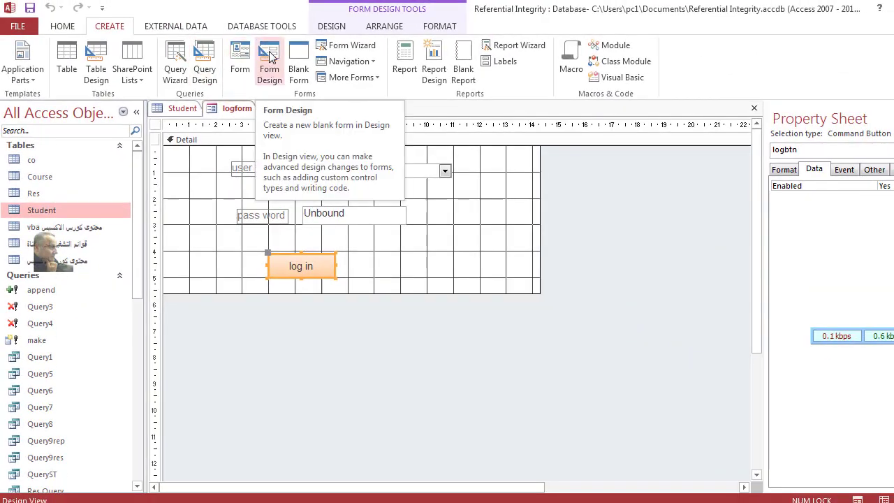
{"action": "left_click", "coordinate": [271, 57]}
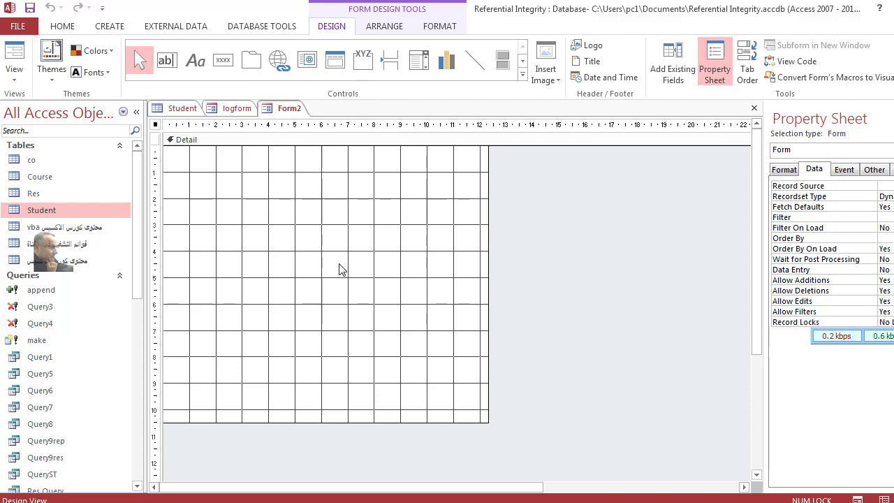
{"action": "left_click", "coordinate": [175, 65]}
{"action": "left_click_drag", "start_coordinate": [224, 182], "coordinate": [365, 208]}
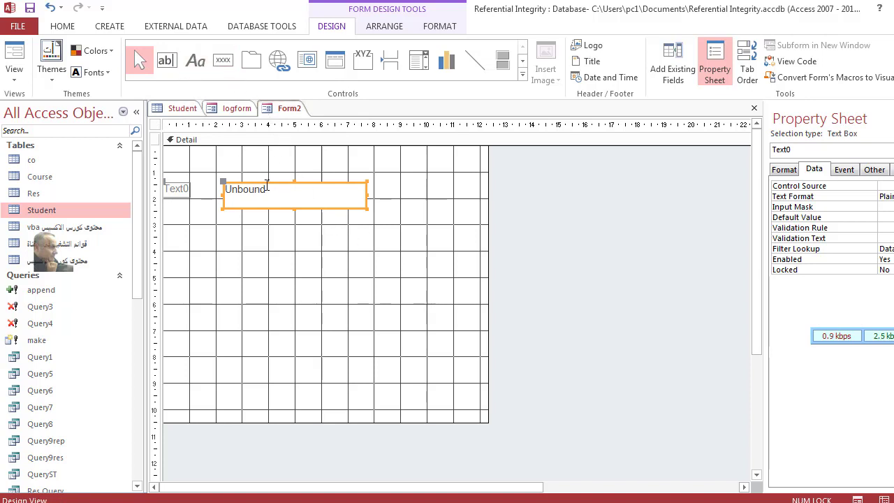
{"action": "left_click_drag", "start_coordinate": [277, 186], "coordinate": [310, 196]}
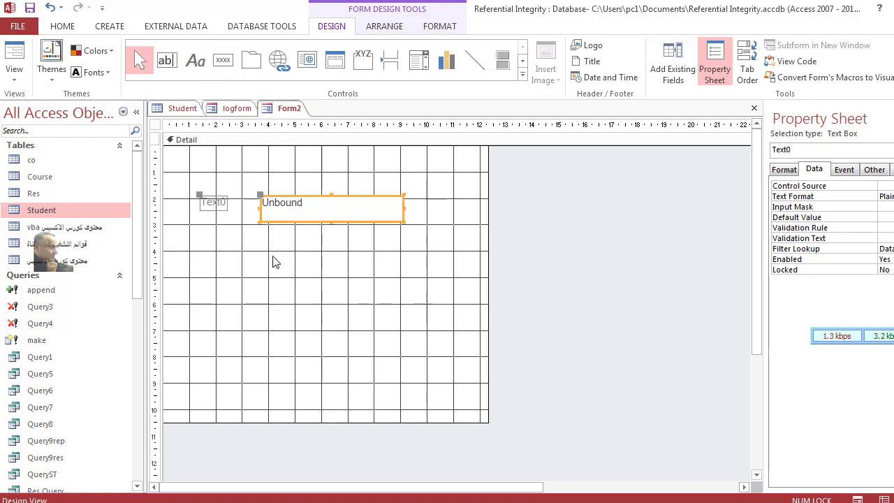
{"action": "left_click", "coordinate": [419, 60]}
{"action": "left_click_drag", "start_coordinate": [260, 158], "coordinate": [388, 186]}
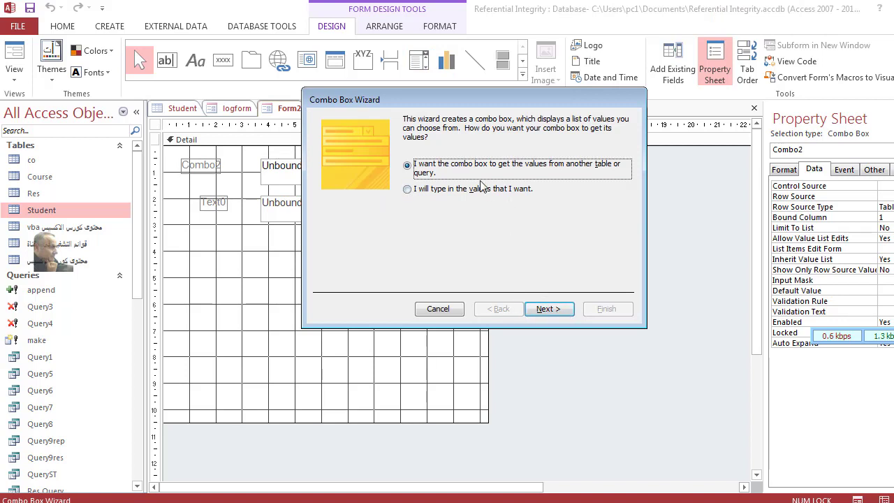
Step: Dismiss the Combo Box Wizard, reposition the combo box, and relabel it 'User Name'
{"action": "left_click", "coordinate": [450, 309]}
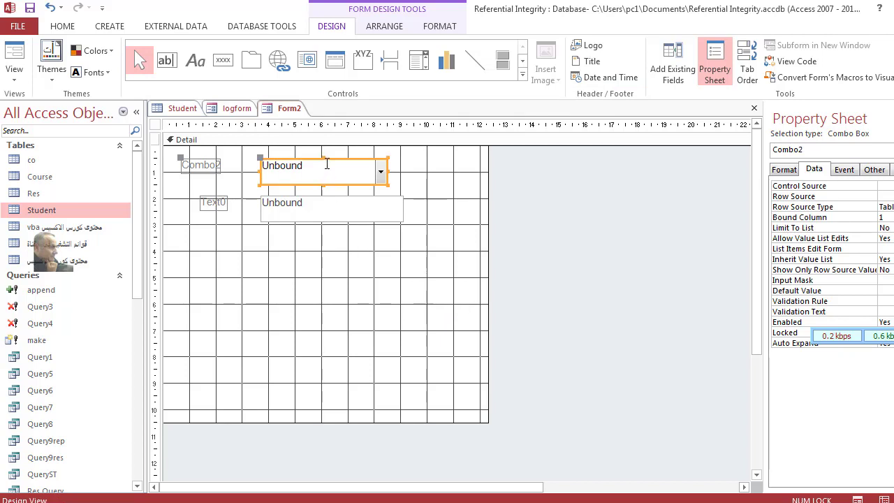
{"action": "left_click_drag", "start_coordinate": [331, 159], "coordinate": [330, 154]}
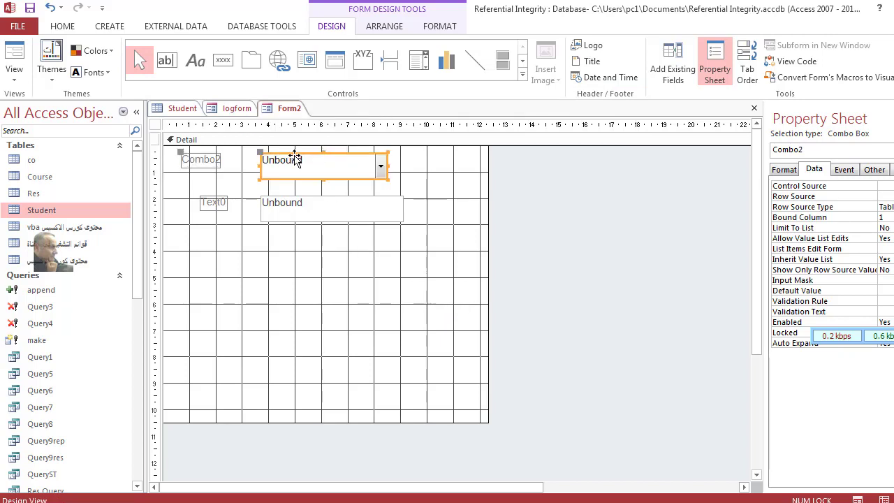
{"action": "left_click", "coordinate": [218, 165]}
{"action": "left_click", "coordinate": [215, 170]}
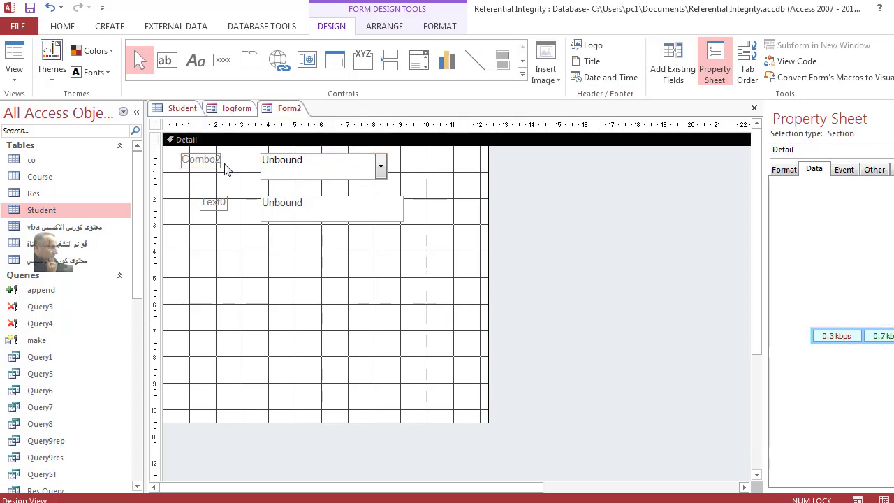
{"action": "left_click_drag", "start_coordinate": [211, 165], "coordinate": [231, 171]}
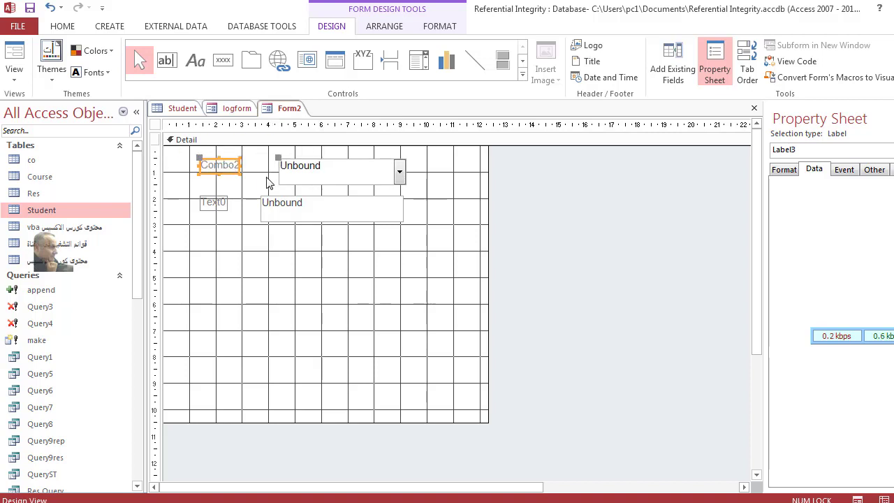
{"action": "left_click", "coordinate": [225, 205]}
{"action": "left_click", "coordinate": [223, 167]}
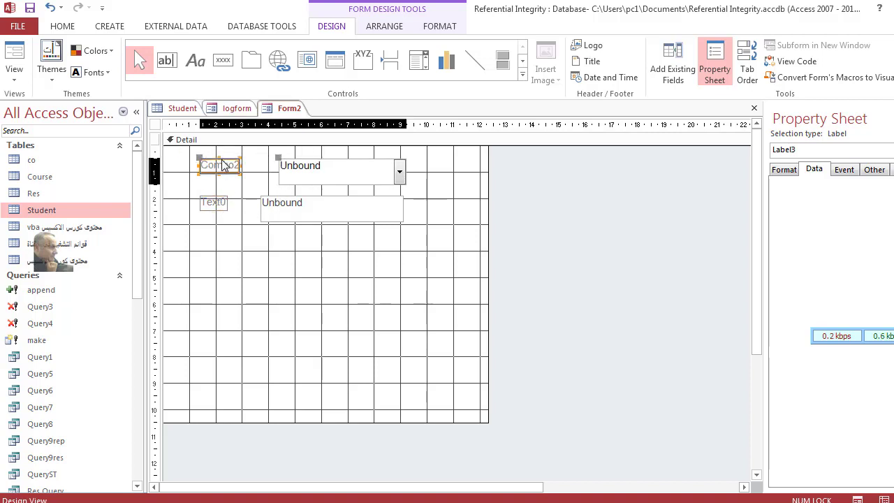
{"action": "double_click", "coordinate": [218, 166]}
{"action": "type", "text": "User Name"}
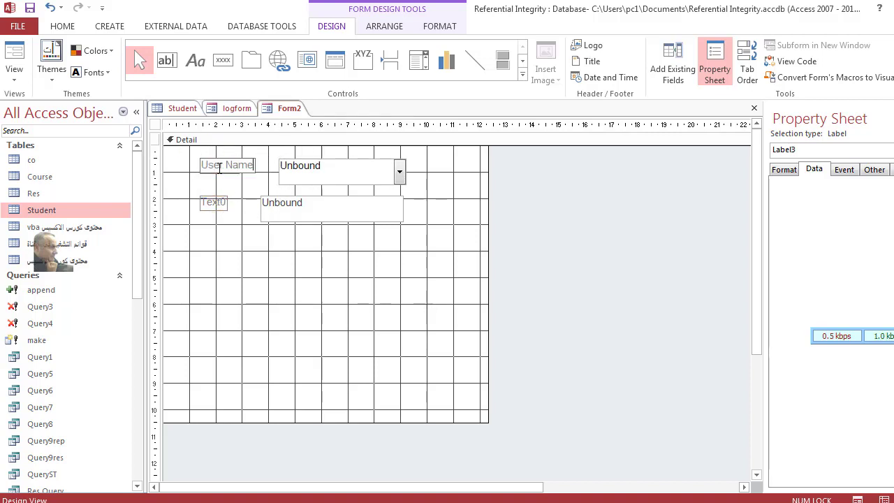
Step: Relabel the text box 'Password'
{"action": "left_click", "coordinate": [216, 202]}
{"action": "double_click", "coordinate": [216, 202]}
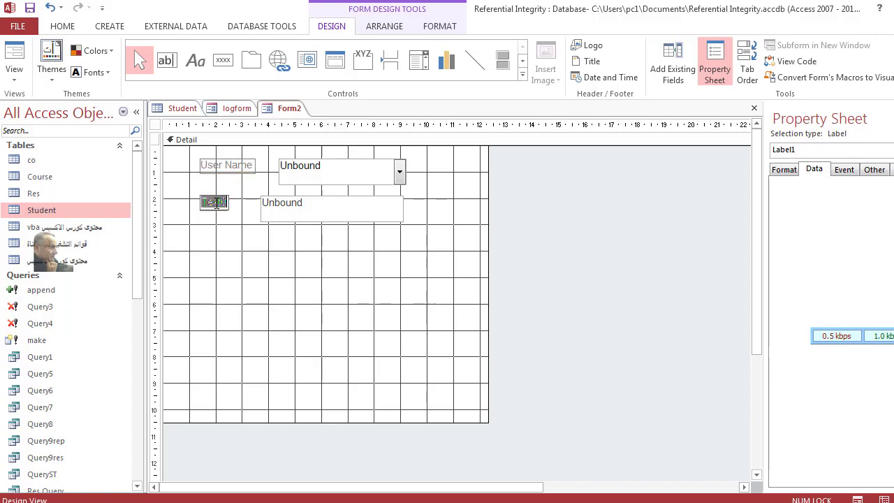
{"action": "type", "text": "Password"}
{"action": "left_click", "coordinate": [328, 210]}
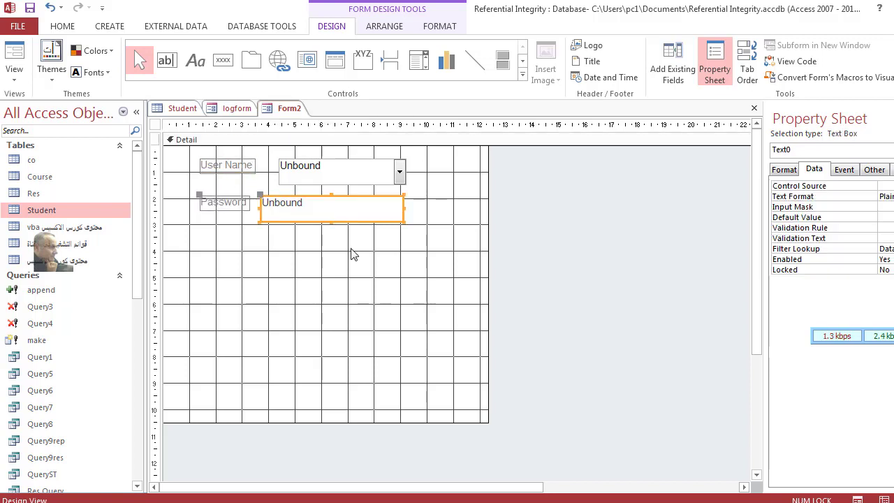
{"action": "left_click", "coordinate": [333, 217]}
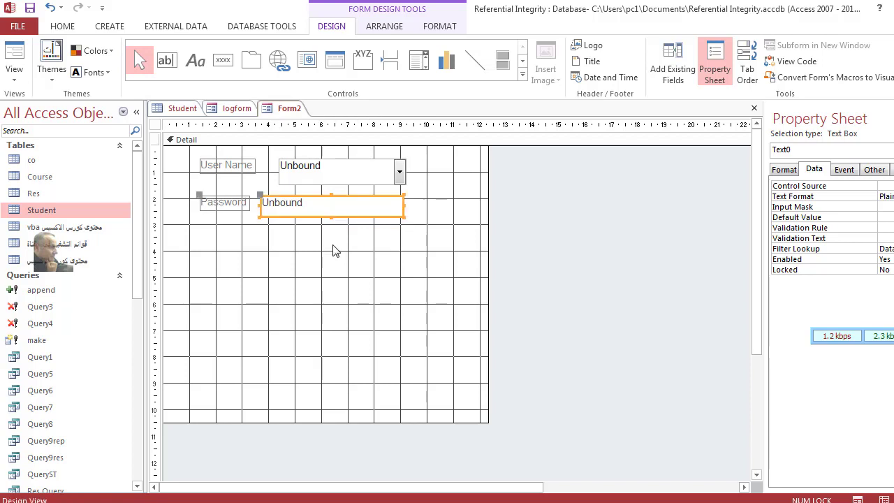
Step: Add a command button below the password box captioned 'login', skipping its wizard
{"action": "left_click", "coordinate": [223, 61]}
{"action": "left_click_drag", "start_coordinate": [239, 243], "coordinate": [353, 273]}
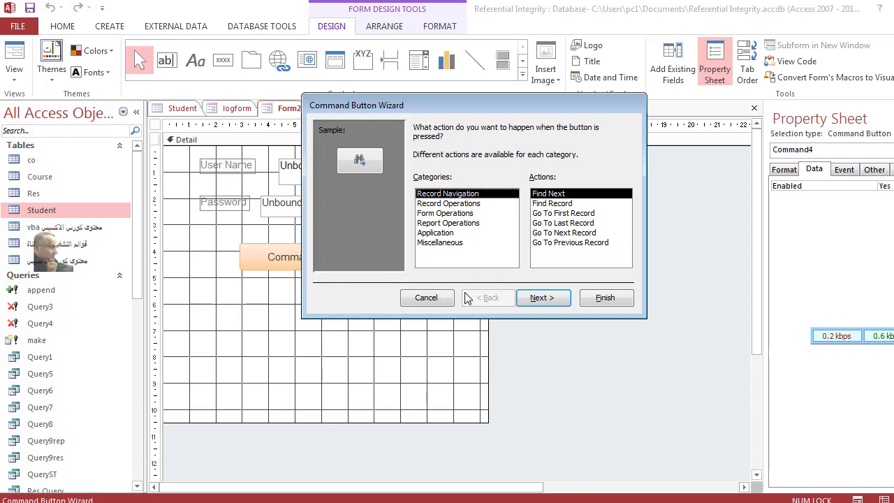
{"action": "left_click", "coordinate": [444, 300]}
{"action": "double_click", "coordinate": [307, 257]}
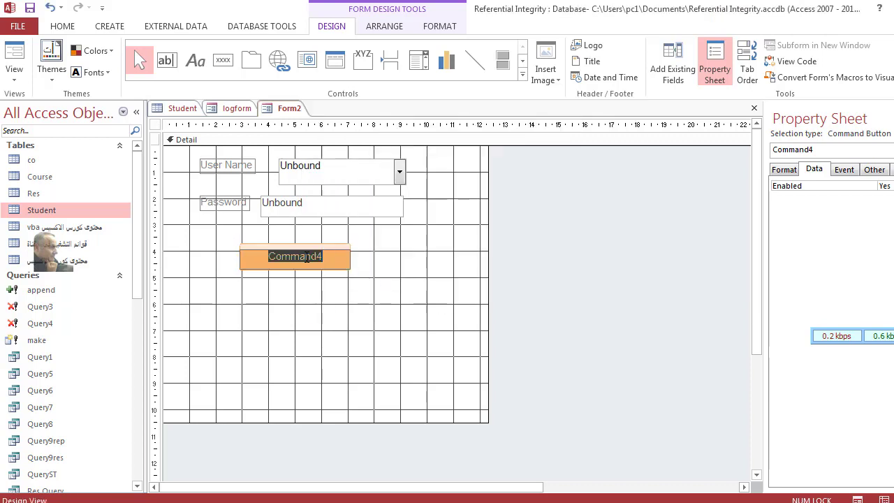
{"action": "key", "text": "BackSpace"}
{"action": "type", "text": "lo"}
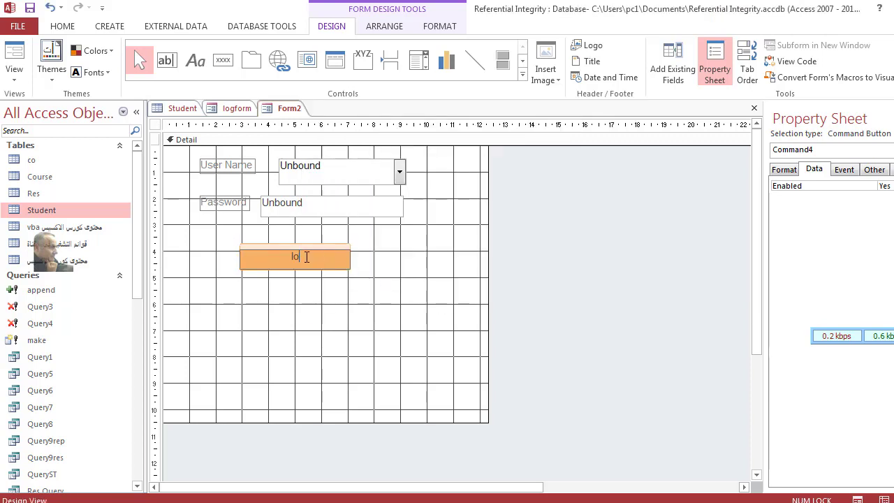
{"action": "type", "text": "gin"}
{"action": "left_click", "coordinate": [485, 390]}
Step: Shorten the Detail area and tighten the combo box, password box and login button layout
{"action": "left_click_drag", "start_coordinate": [487, 419], "coordinate": [494, 330]}
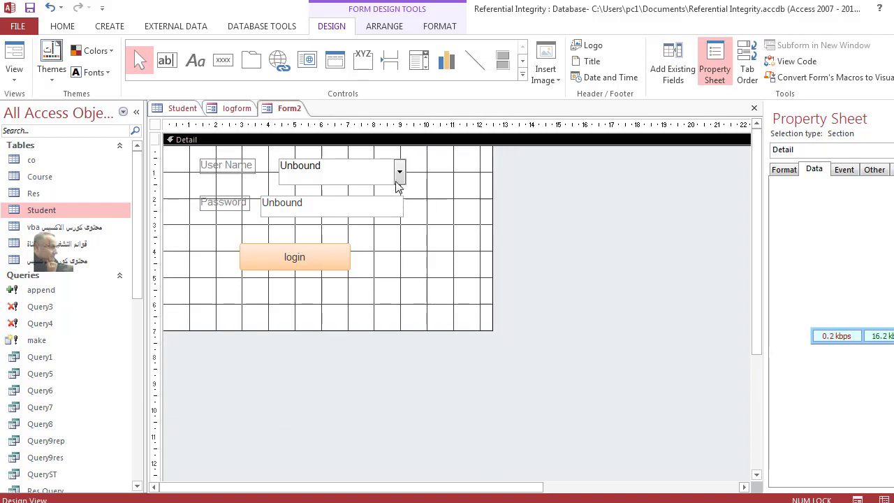
{"action": "left_click", "coordinate": [373, 183]}
{"action": "left_click_drag", "start_coordinate": [343, 186], "coordinate": [343, 178]}
{"action": "left_click", "coordinate": [343, 202]}
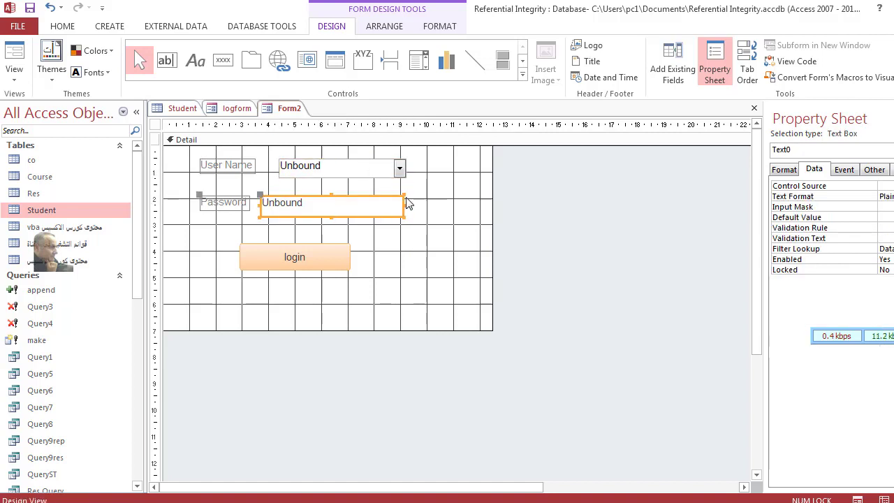
{"action": "left_click", "coordinate": [343, 236]}
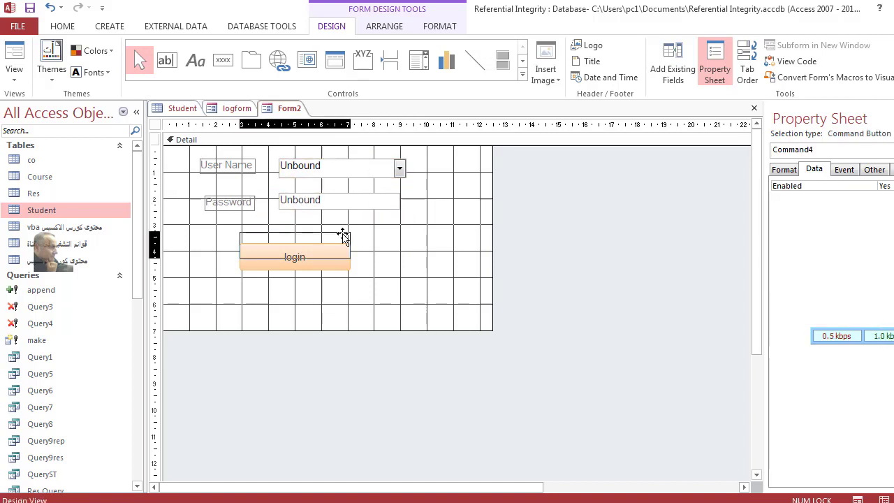
{"action": "left_click", "coordinate": [353, 163]}
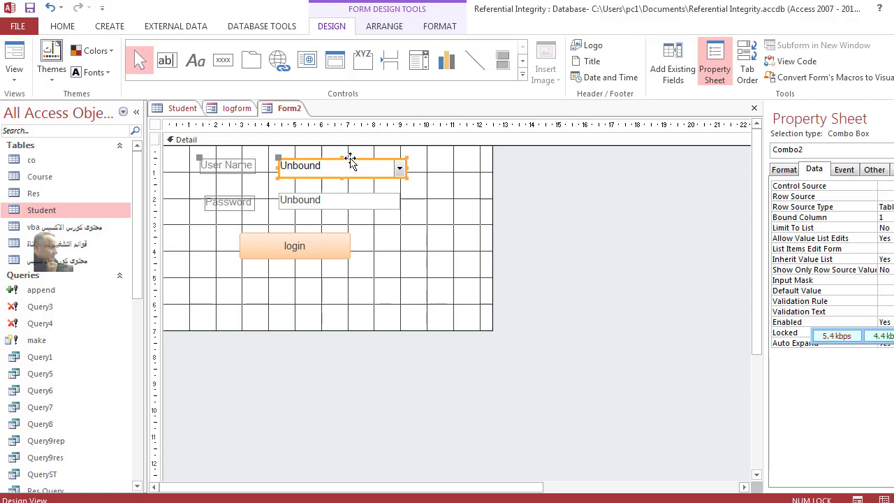
Step: Check the controls' Name properties, then drag the Detail section's bottom edge up below the login button
{"action": "left_click", "coordinate": [874, 172]}
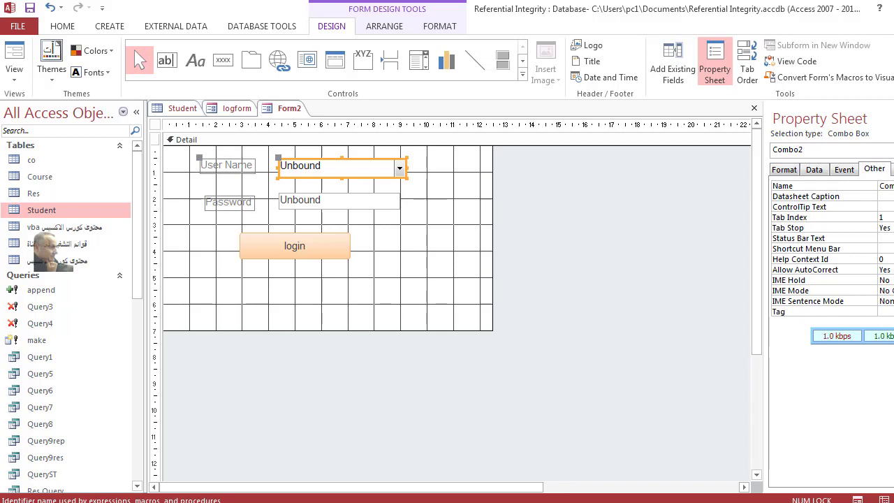
{"action": "left_click", "coordinate": [360, 200]}
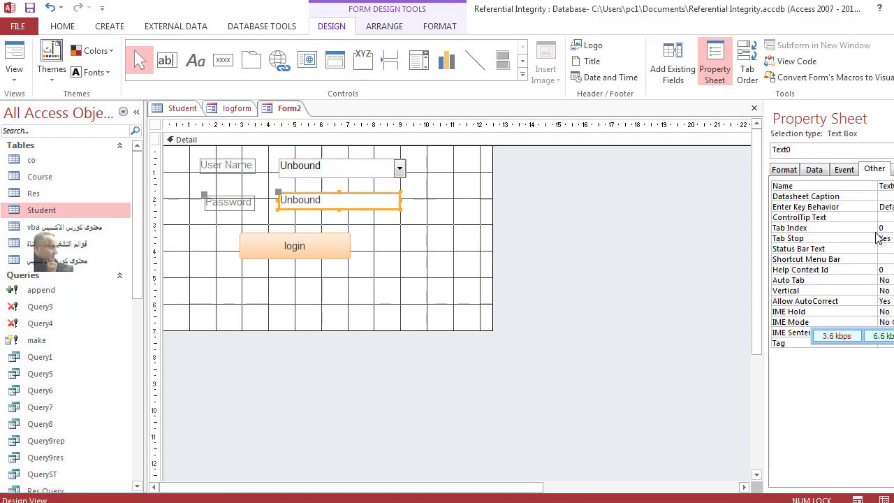
{"action": "left_click", "coordinate": [886, 186]}
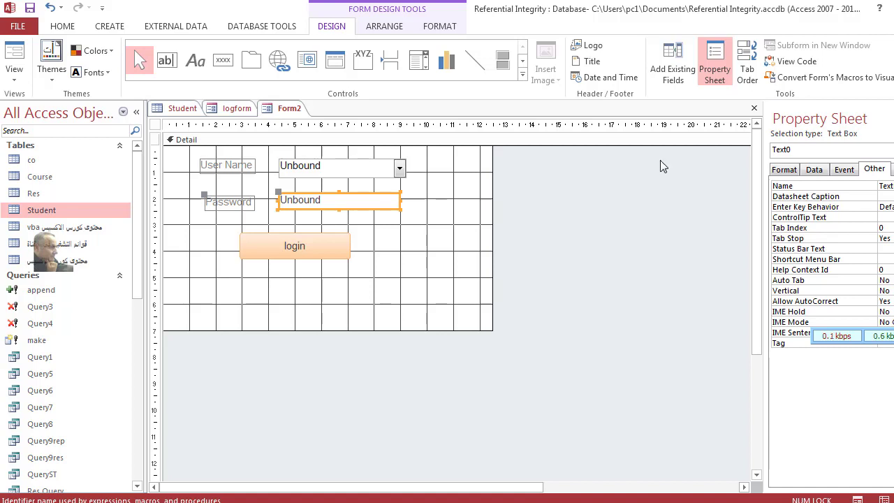
{"action": "left_click", "coordinate": [326, 239]}
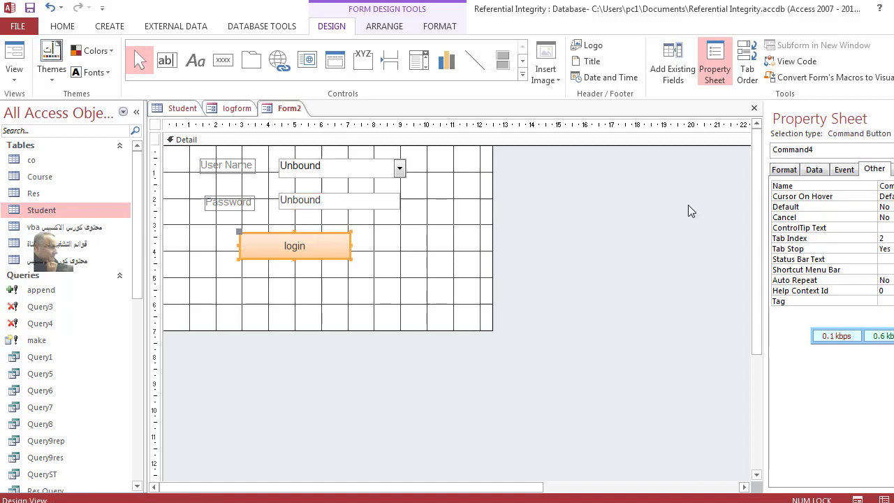
{"action": "left_click", "coordinate": [872, 186]}
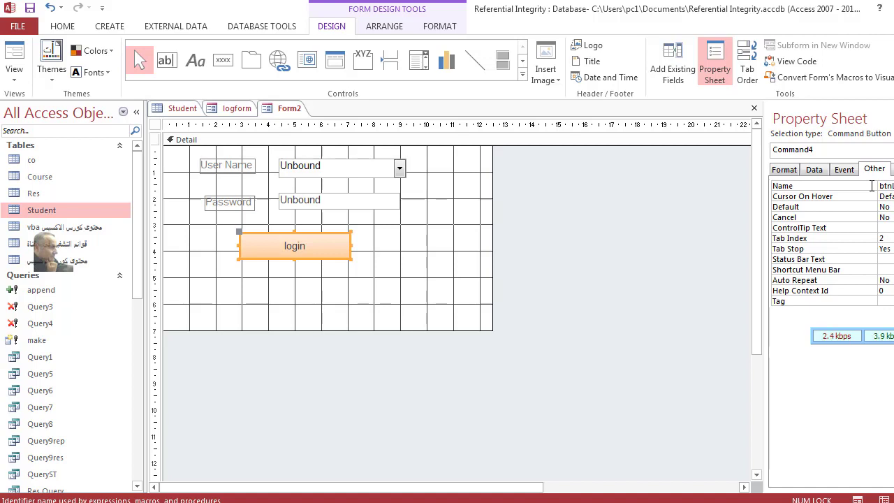
{"action": "left_click", "coordinate": [455, 249]}
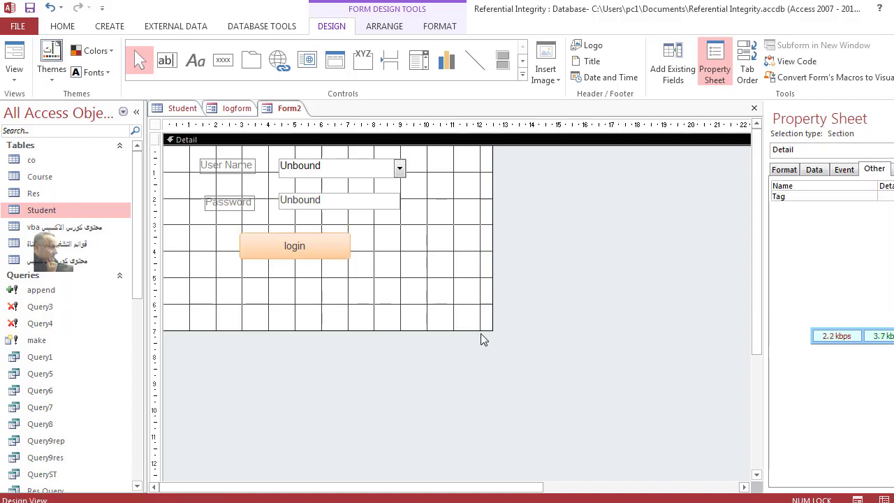
{"action": "left_click_drag", "start_coordinate": [491, 332], "coordinate": [467, 294]}
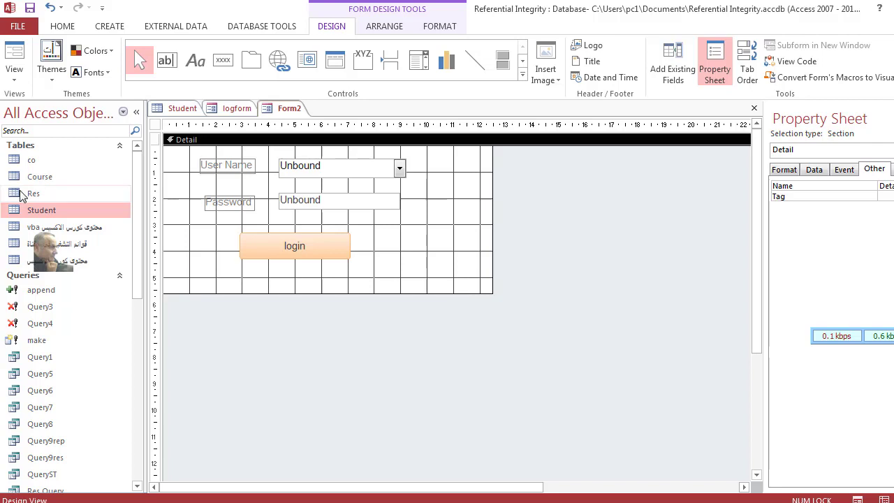
Step: Test Form2 in Form View, trying the User Name list and login button, then return to Design View
{"action": "left_click", "coordinate": [14, 56]}
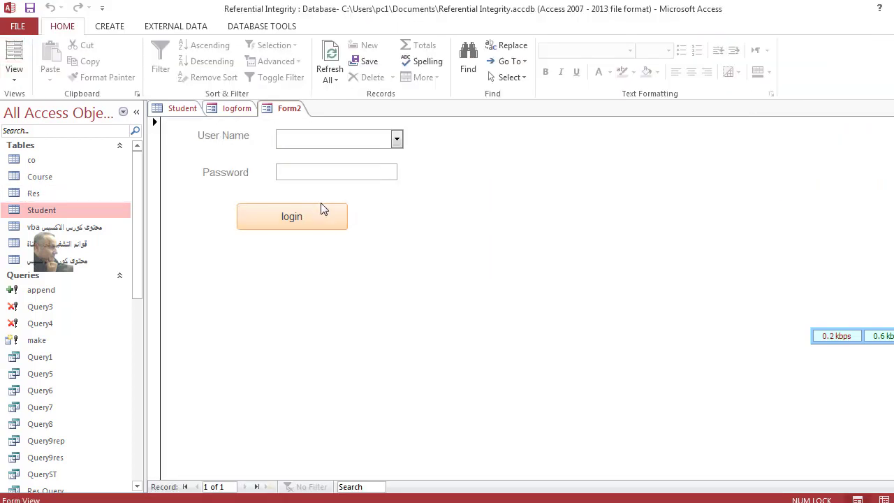
{"action": "left_click", "coordinate": [394, 139]}
{"action": "left_click", "coordinate": [394, 139]}
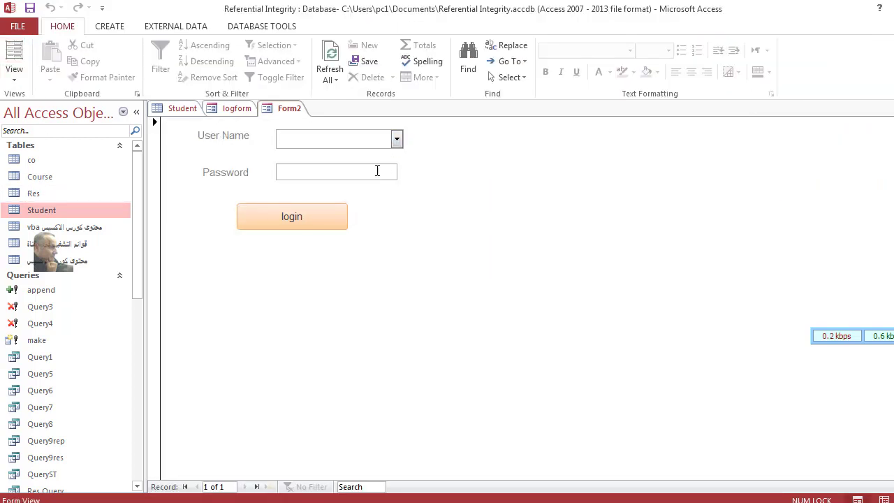
{"action": "left_click", "coordinate": [333, 213]}
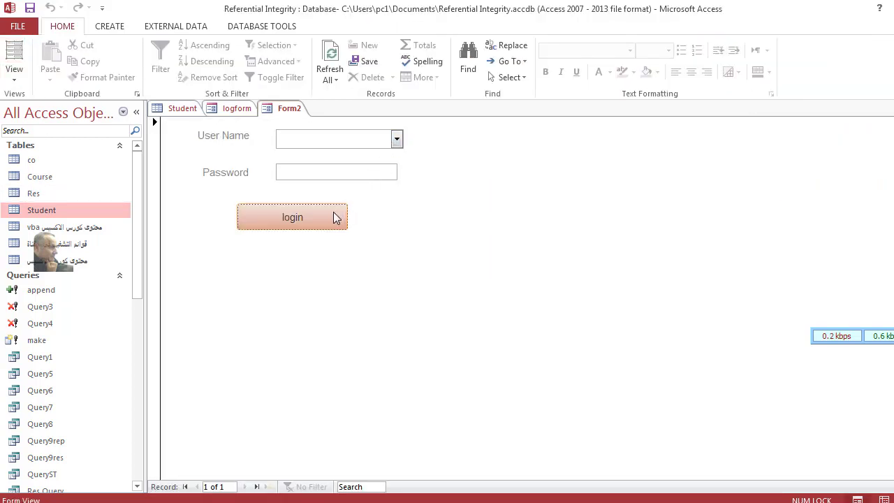
{"action": "right_click", "coordinate": [480, 217]}
{"action": "left_click", "coordinate": [528, 259]}
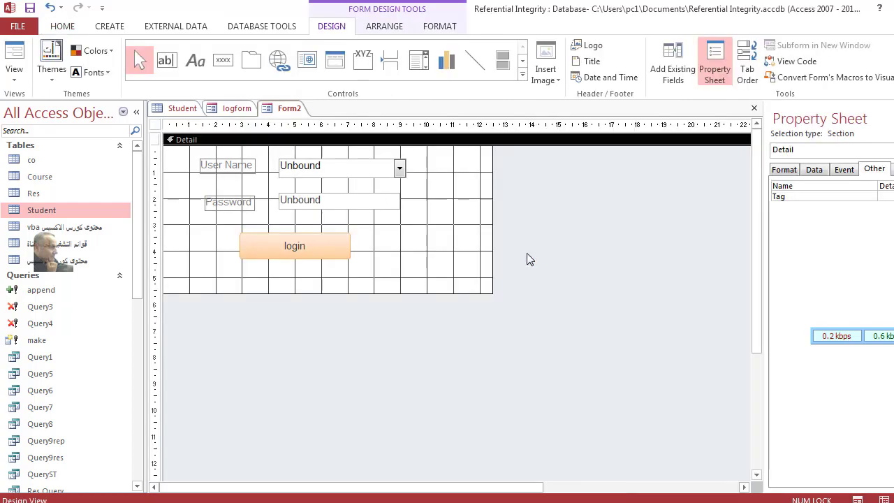
Step: Narrow the Detail area and open the Query Builder for the User Name combo's Row Source
{"action": "left_click_drag", "start_coordinate": [492, 292], "coordinate": [461, 283]}
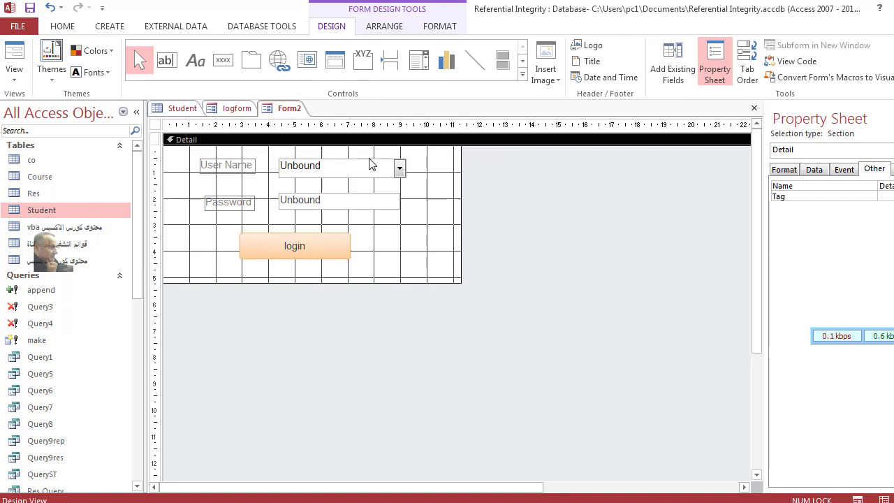
{"action": "left_click", "coordinate": [344, 240]}
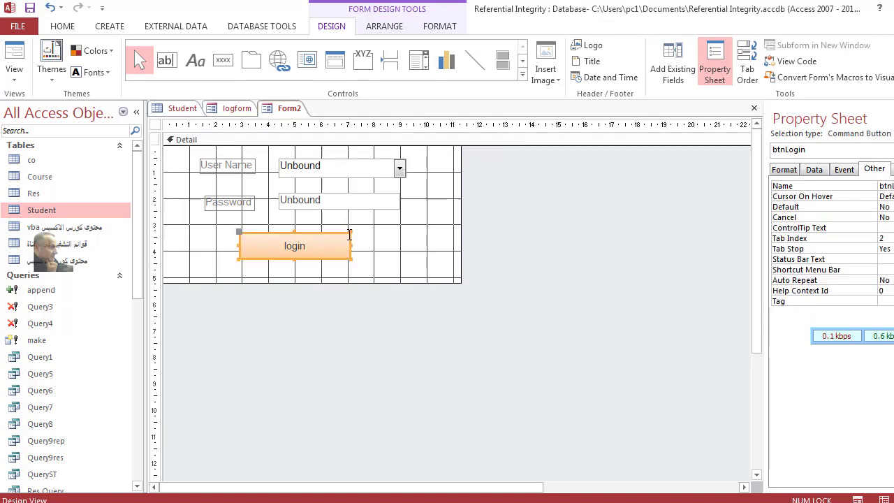
{"action": "left_click", "coordinate": [371, 165]}
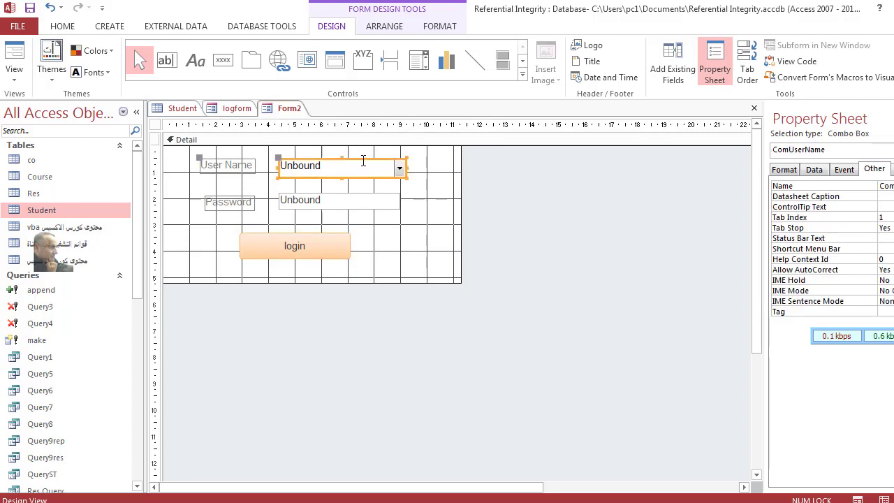
{"action": "left_click", "coordinate": [813, 170]}
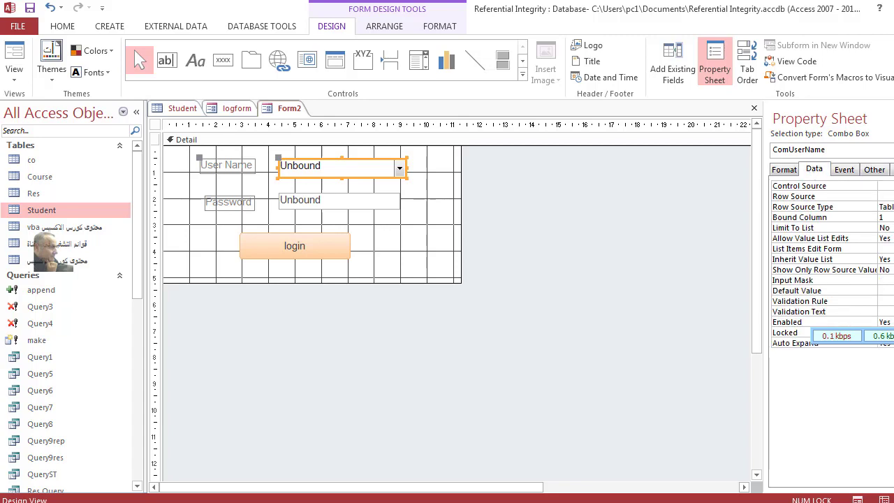
{"action": "left_click", "coordinate": [884, 197]}
{"action": "key", "text": "ctrl+F2"}
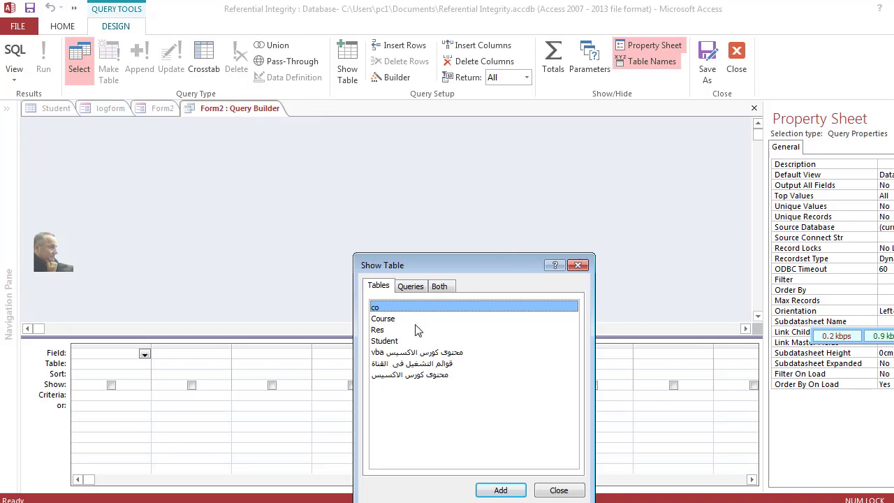
Step: Build a Row Source query on the Student table with StudentName and pword, run it, and close the builder
{"action": "double_click", "coordinate": [404, 341]}
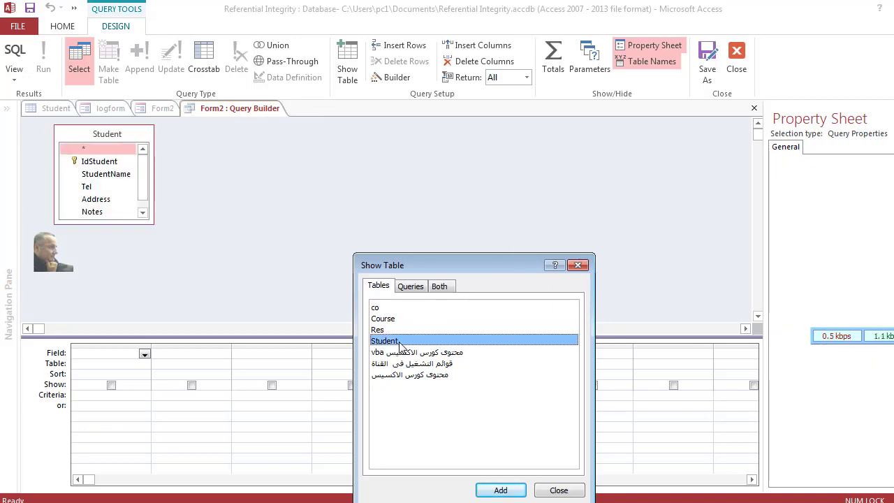
{"action": "left_click", "coordinate": [559, 490]}
{"action": "left_click_drag", "start_coordinate": [125, 177], "coordinate": [139, 365]}
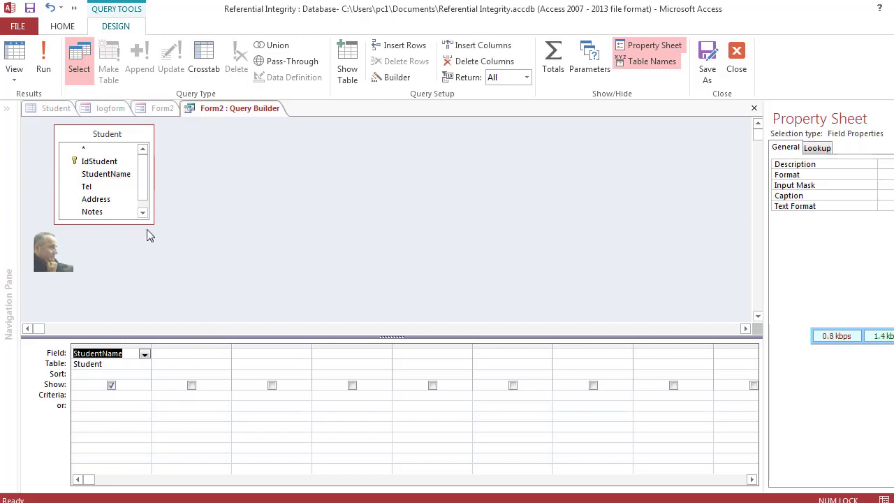
{"action": "scroll", "coordinate": [114, 213], "scroll_direction": "down", "scroll_amount": 1}
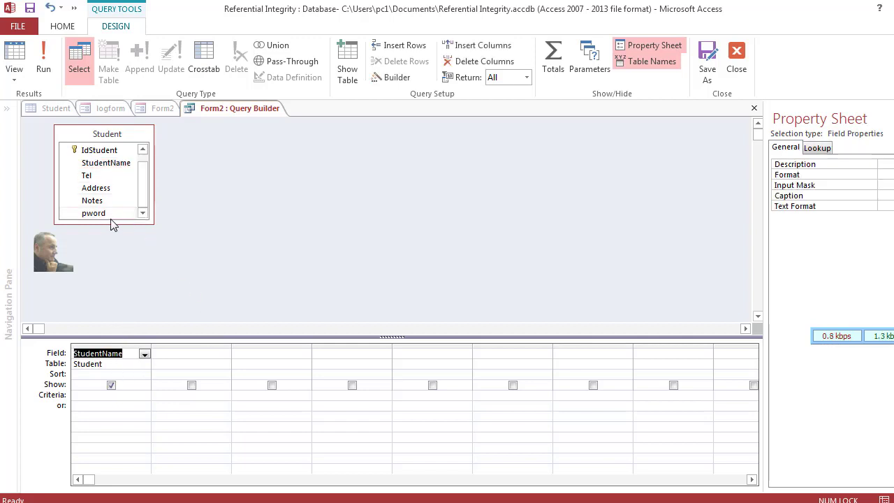
{"action": "left_click", "coordinate": [110, 215]}
{"action": "left_click_drag", "start_coordinate": [105, 214], "coordinate": [209, 357]}
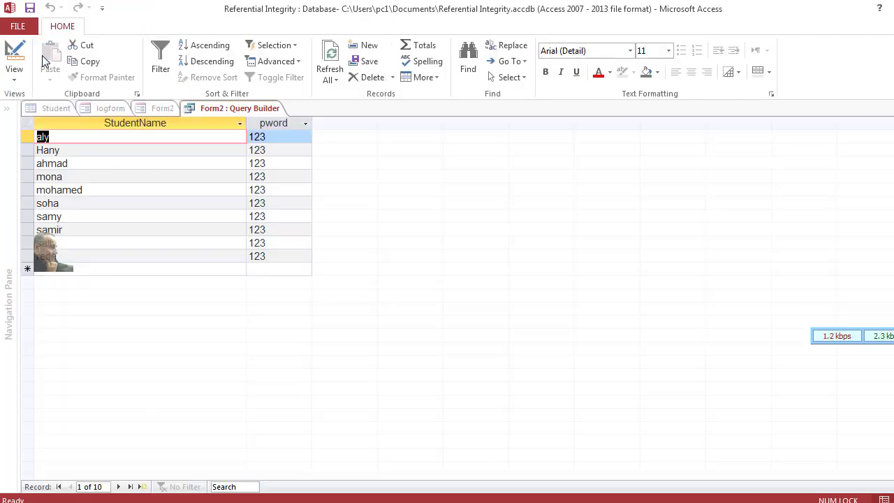
{"action": "left_click", "coordinate": [41, 56]}
{"action": "left_click", "coordinate": [30, 9]}
{"action": "left_click", "coordinate": [886, 108]}
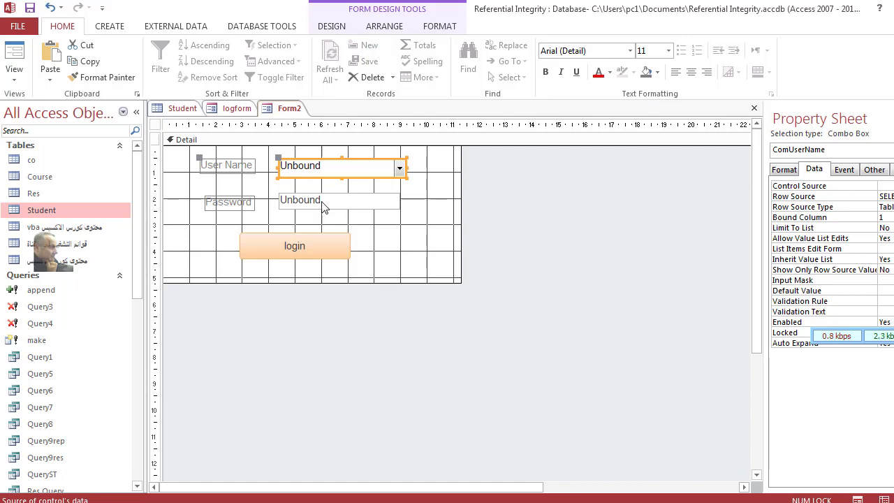
Step: Check the User Name dropdown in Form View, then return to Design View
{"action": "left_click", "coordinate": [14, 59]}
{"action": "left_click", "coordinate": [397, 140]}
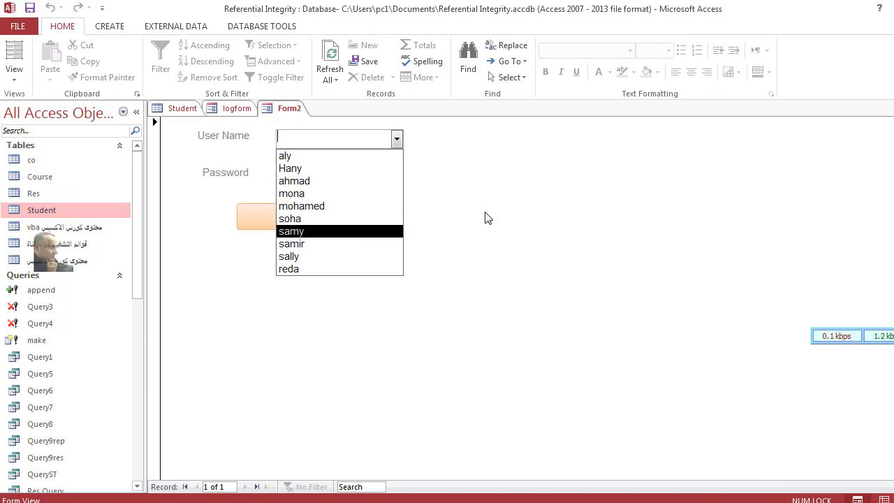
{"action": "right_click", "coordinate": [462, 198]}
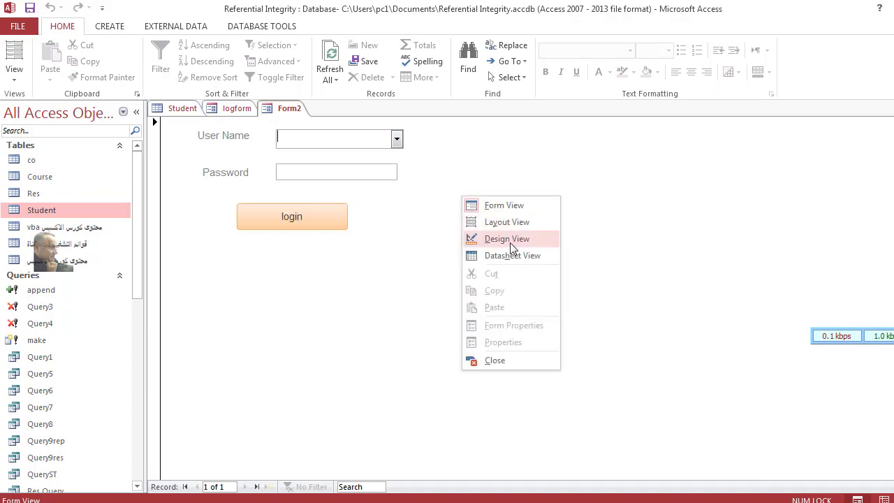
{"action": "left_click", "coordinate": [510, 240]}
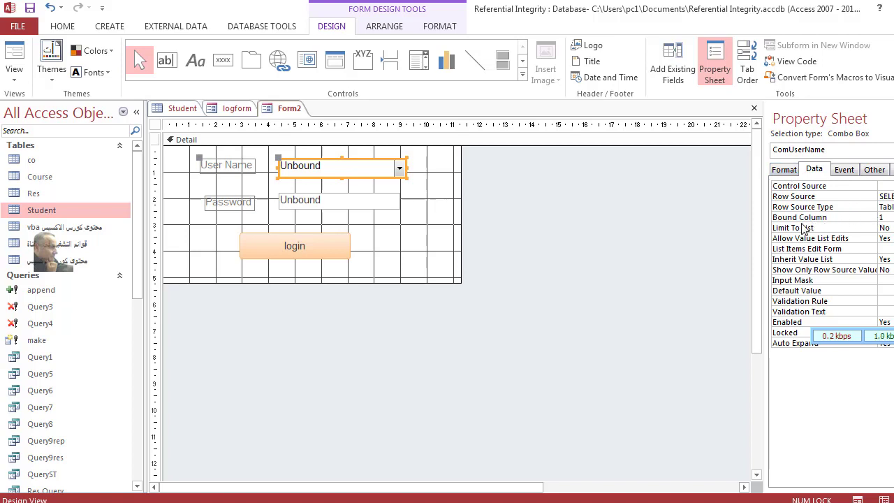
Step: Set the combo's Column Count to 2 and Column Widths to 2cm
{"action": "left_click", "coordinate": [789, 171]}
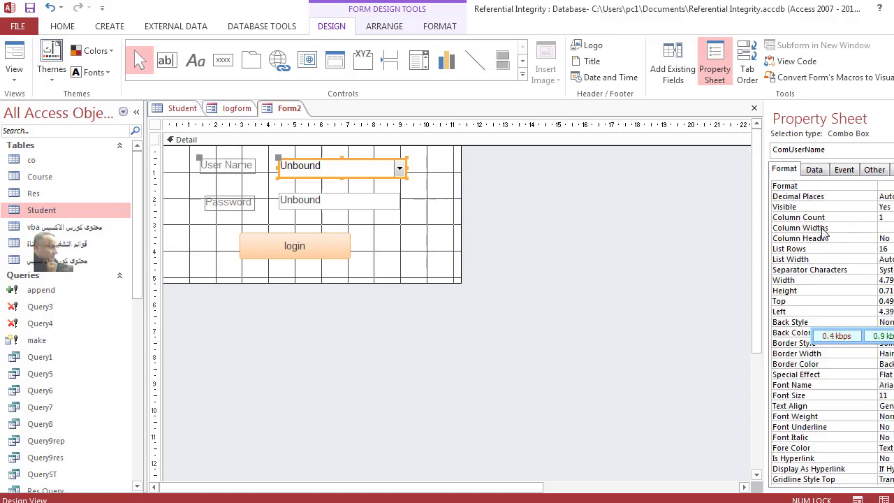
{"action": "left_click", "coordinate": [873, 219]}
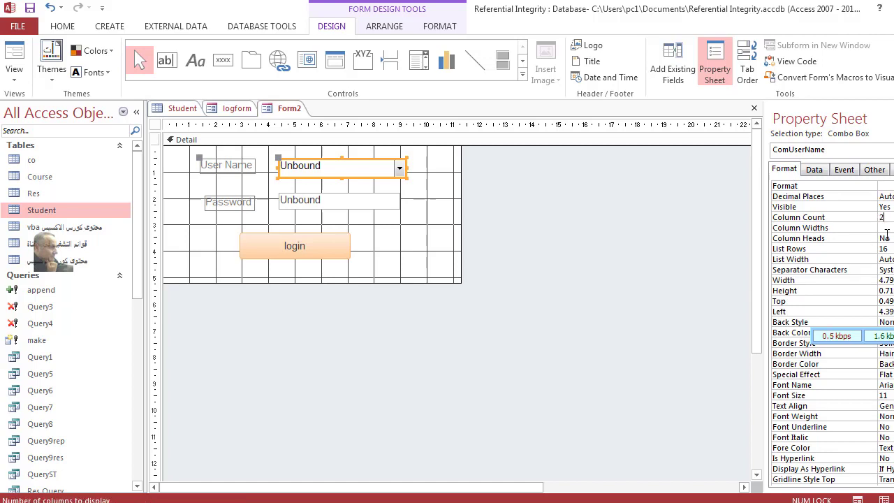
{"action": "left_click", "coordinate": [884, 229]}
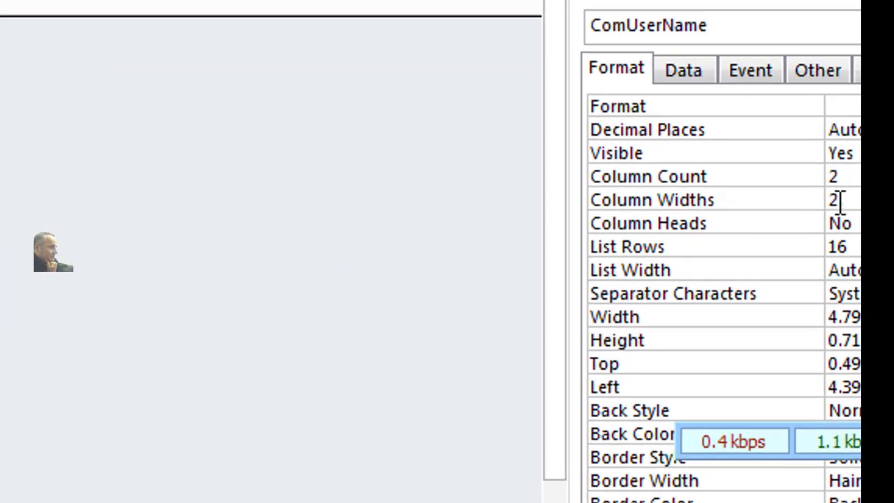
{"action": "type", "text": "cm;"}
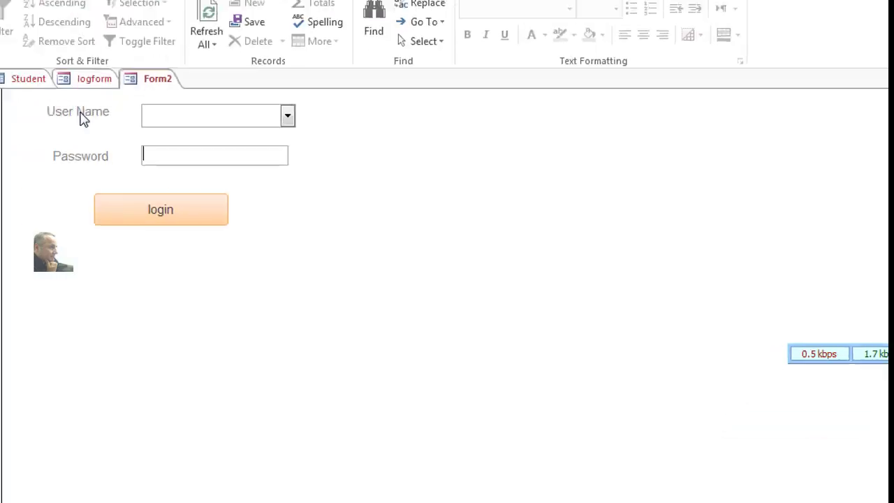
Step: Preview the User Name list in Form View and go back to Design View
{"action": "left_click", "coordinate": [430, 150]}
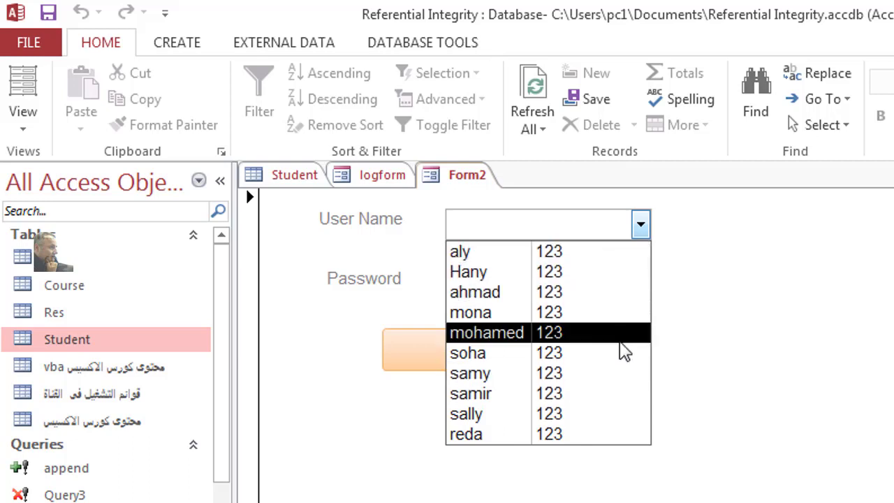
{"action": "left_click", "coordinate": [733, 329]}
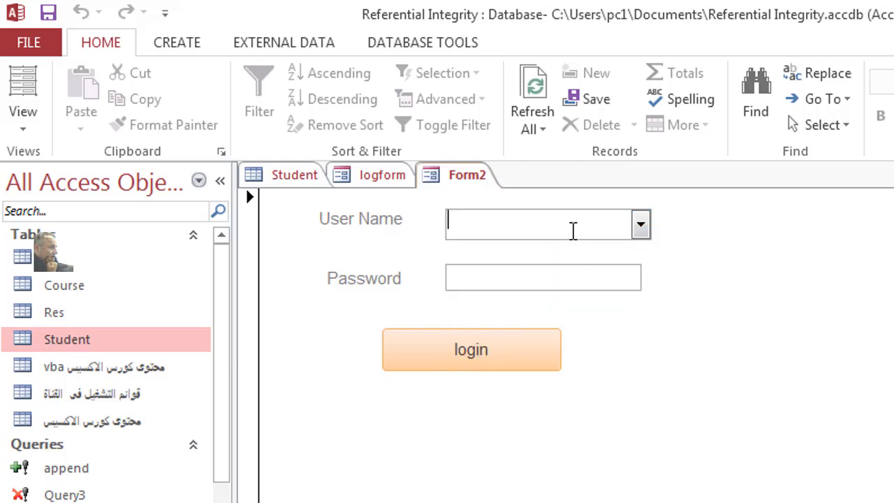
{"action": "right_click", "coordinate": [783, 287]}
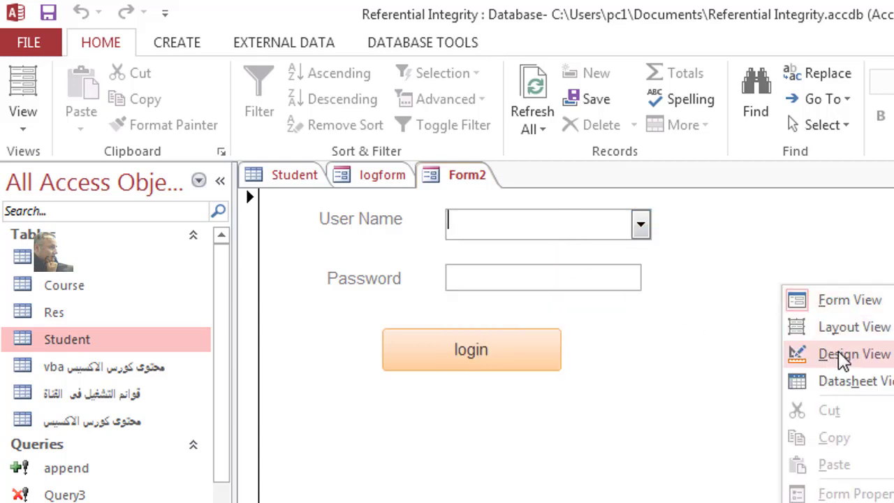
{"action": "left_click", "coordinate": [844, 355]}
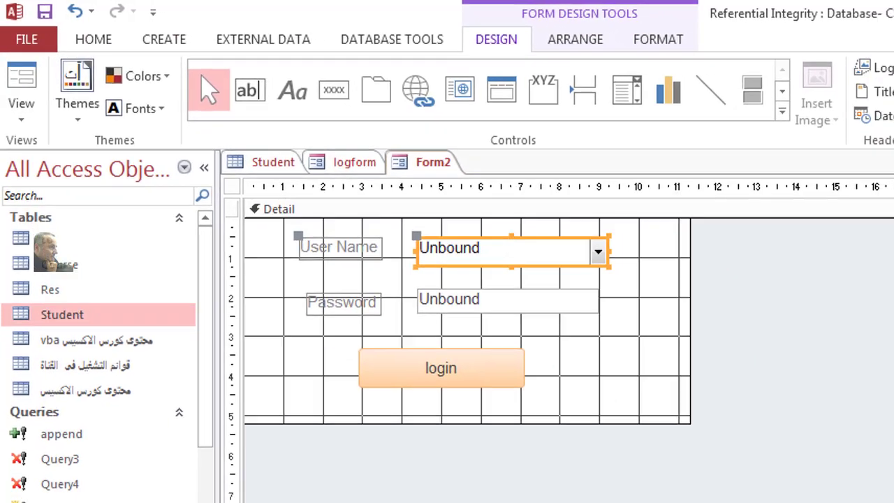
Step: Review the combo's Column Heads and Column Widths properties, then recheck the list in Form View
{"action": "key", "text": "F4"}
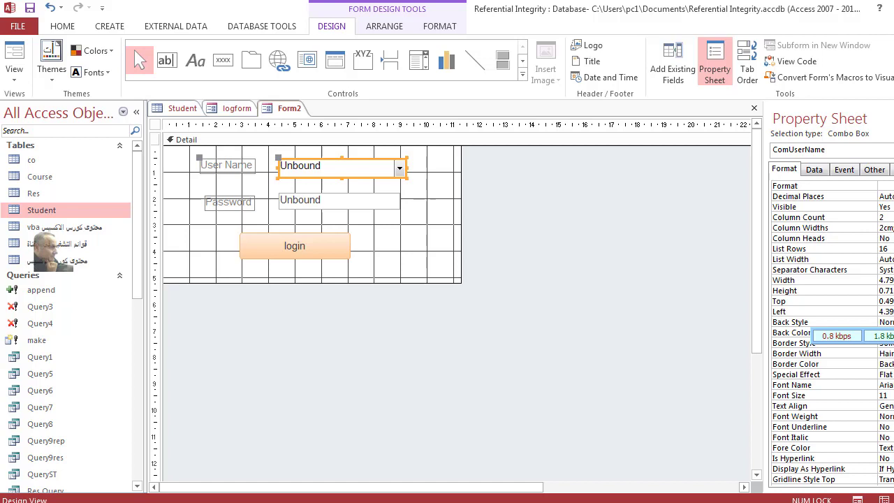
{"action": "left_click", "coordinate": [884, 238]}
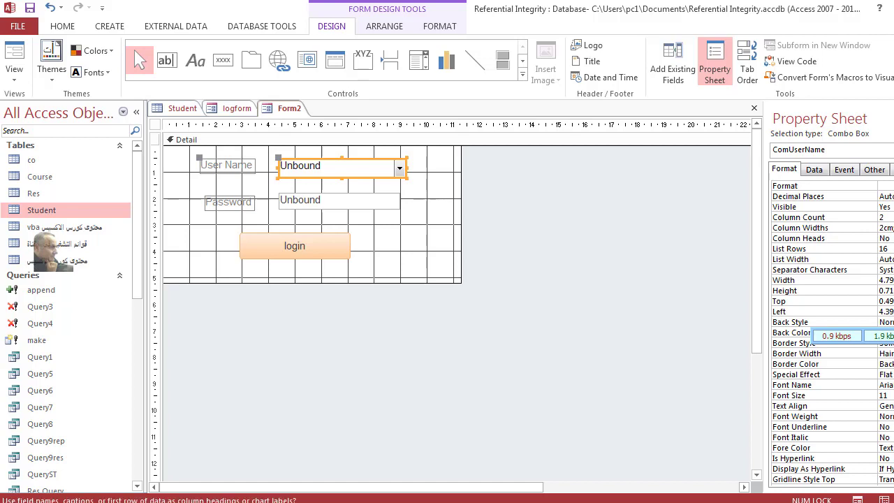
{"action": "left_click", "coordinate": [884, 228]}
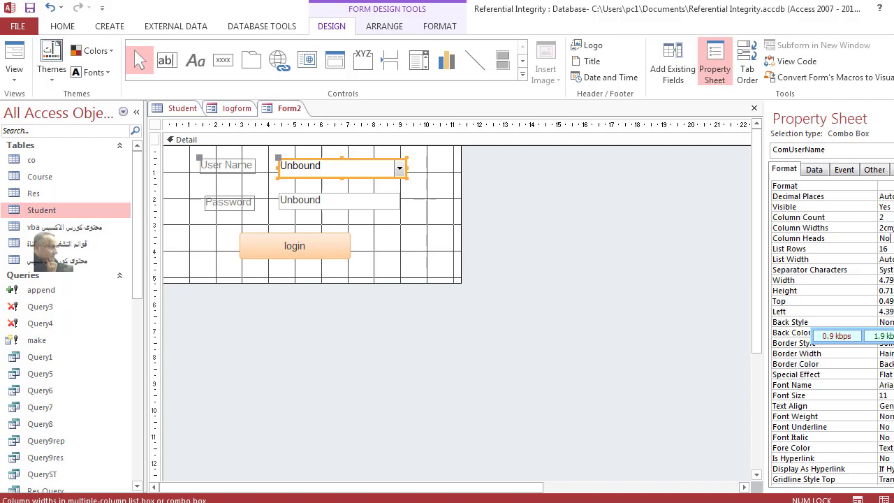
{"action": "left_click", "coordinate": [15, 56]}
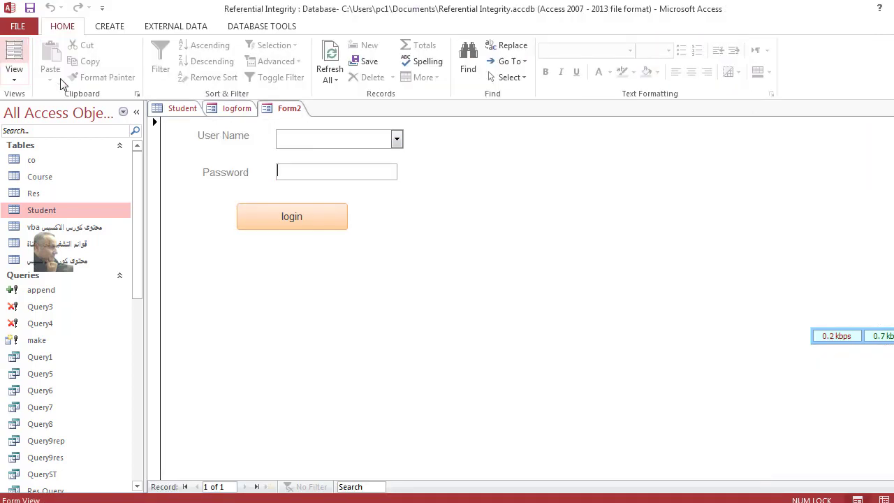
{"action": "left_click", "coordinate": [396, 139]}
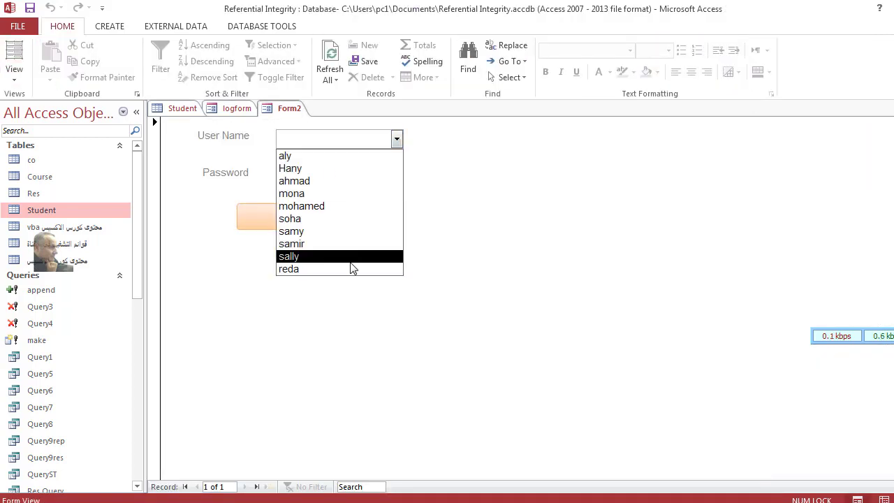
{"action": "left_click", "coordinate": [461, 188]}
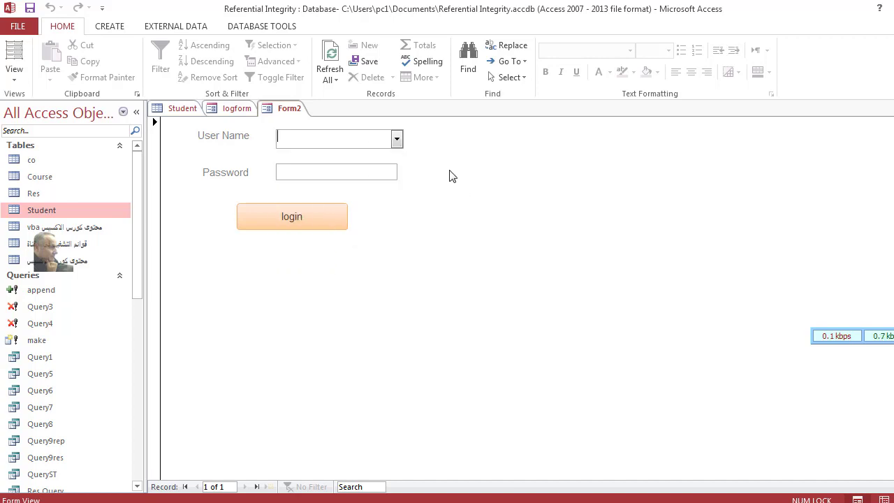
{"action": "right_click", "coordinate": [449, 172]}
{"action": "left_click", "coordinate": [501, 216]}
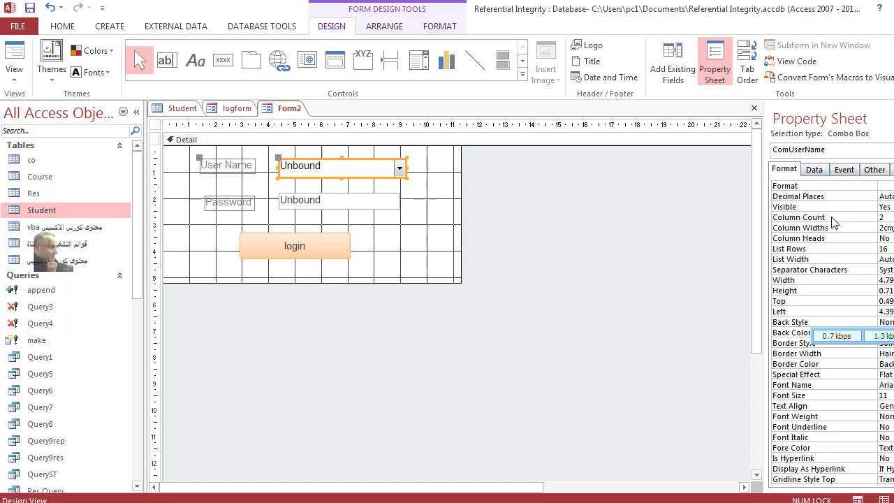
Step: Set the combo's Bound Column to 2, with Limit To List Yes, and test the list
{"action": "left_click", "coordinate": [817, 171]}
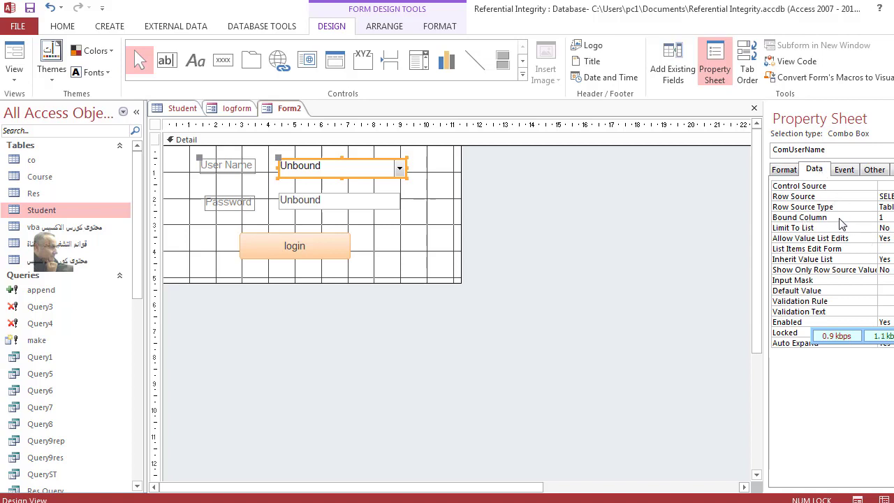
{"action": "left_click", "coordinate": [883, 217]}
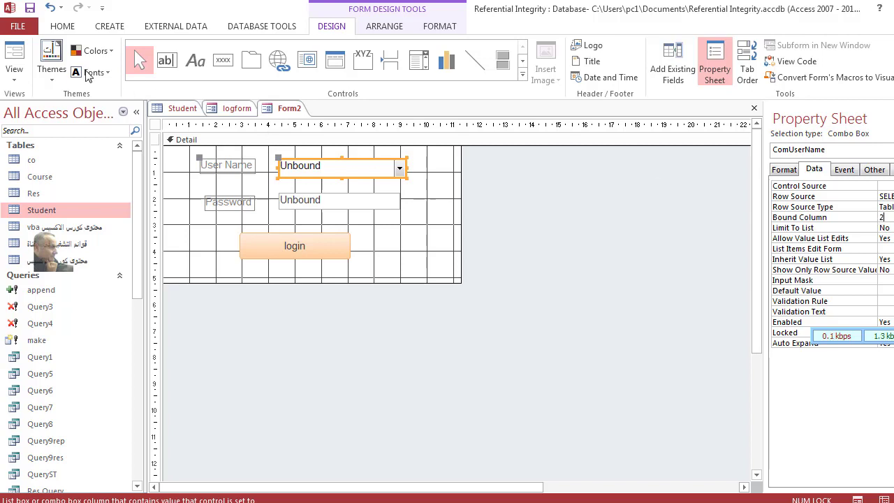
{"action": "left_click", "coordinate": [14, 55]}
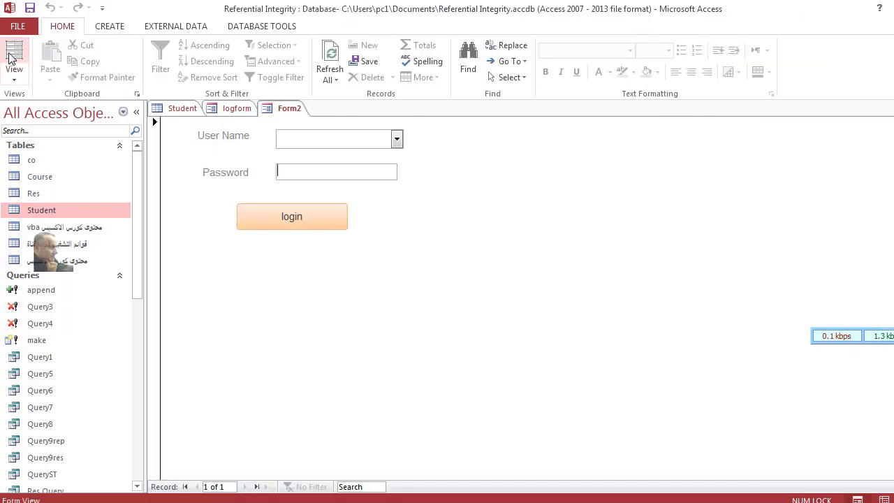
{"action": "left_click", "coordinate": [396, 139]}
{"action": "left_click", "coordinate": [479, 199]}
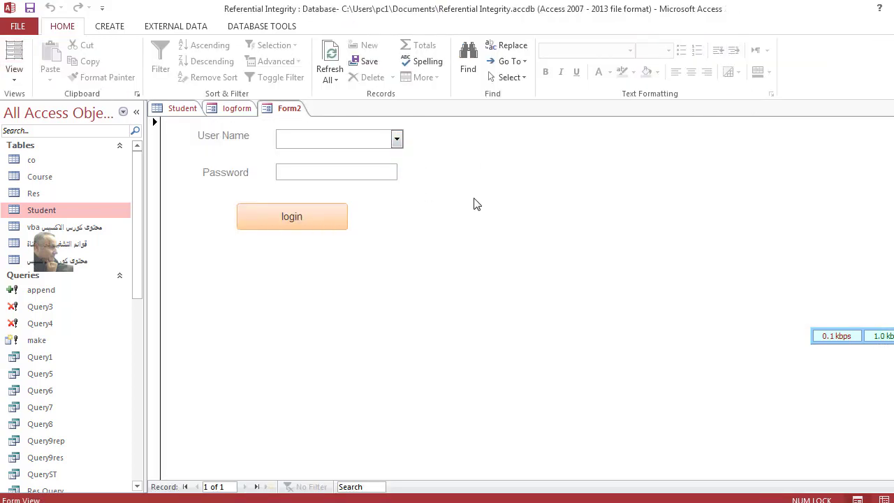
{"action": "right_click", "coordinate": [474, 199]}
{"action": "left_click", "coordinate": [522, 241]}
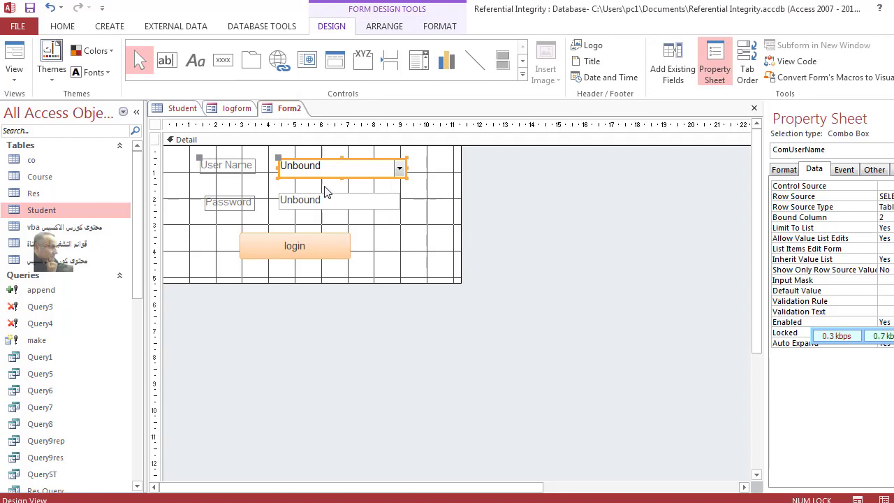
Step: Test the Password box in Form View, then return to Design View
{"action": "left_click", "coordinate": [339, 207]}
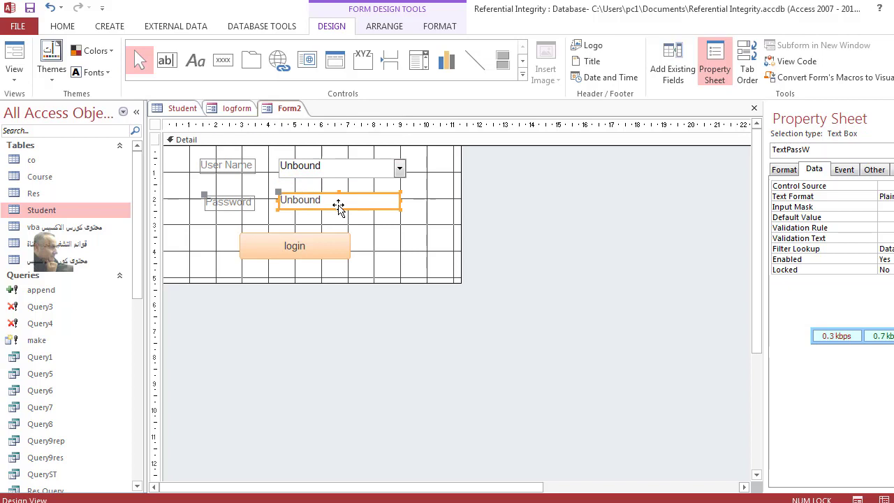
{"action": "left_click", "coordinate": [14, 56]}
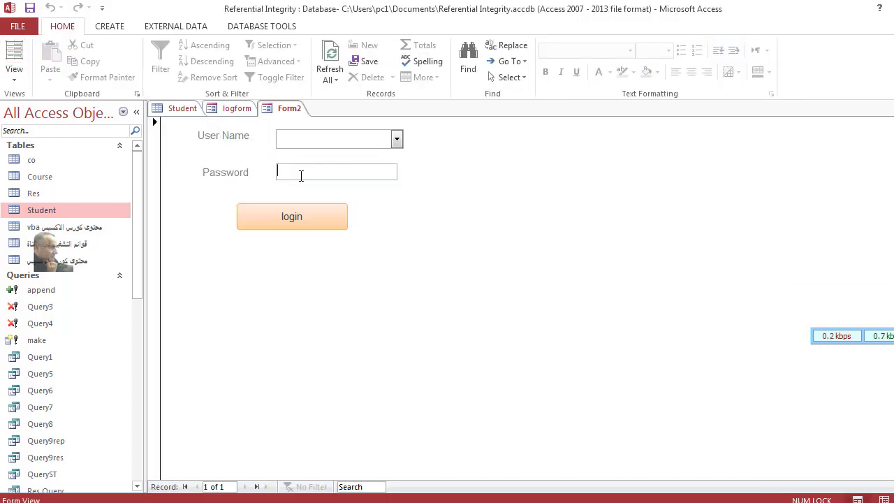
{"action": "right_click", "coordinate": [393, 187]}
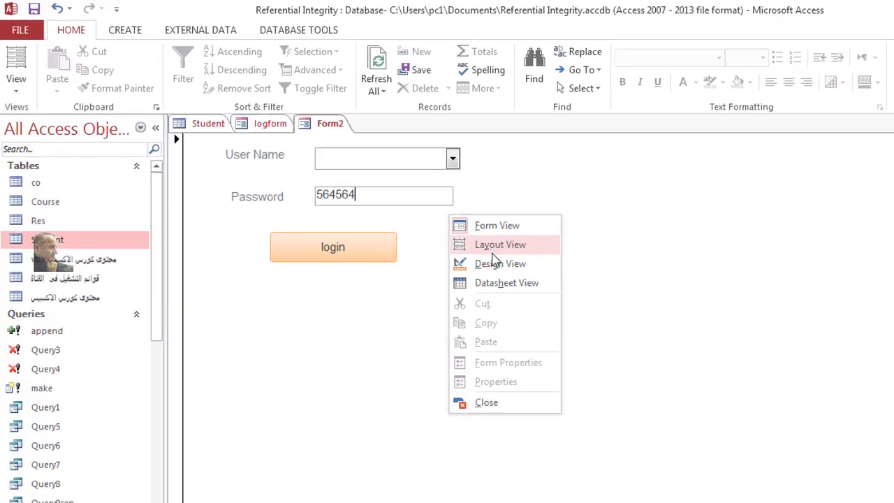
{"action": "left_click", "coordinate": [657, 347]}
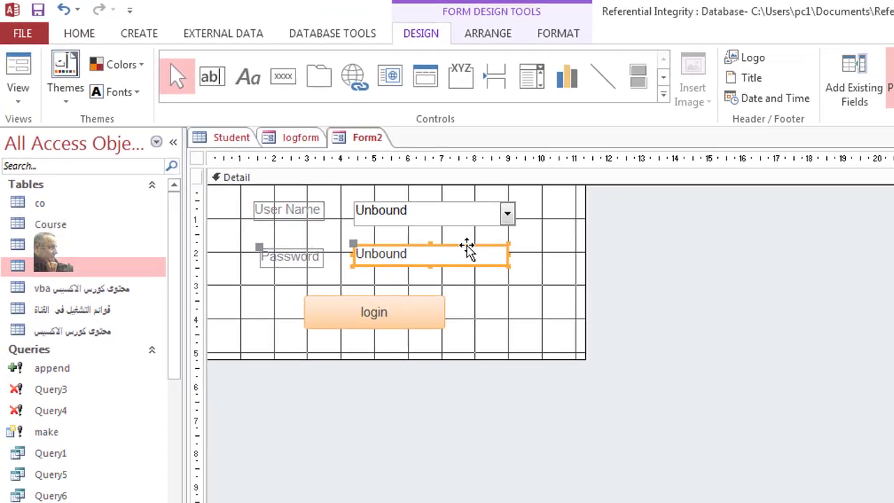
Step: Give TextPassW a Password input mask through the Input Mask Wizard
{"action": "double_click", "coordinate": [466, 251]}
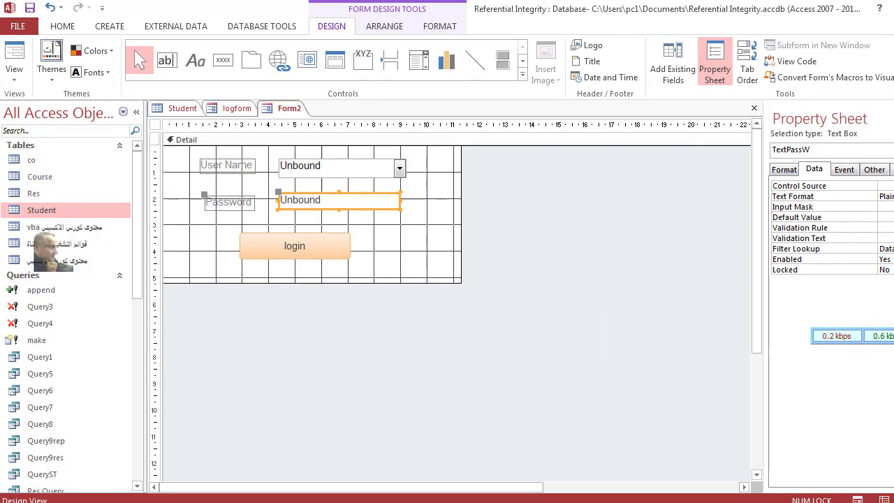
{"action": "left_click", "coordinate": [883, 207]}
{"action": "key", "text": "ctrl+F2"}
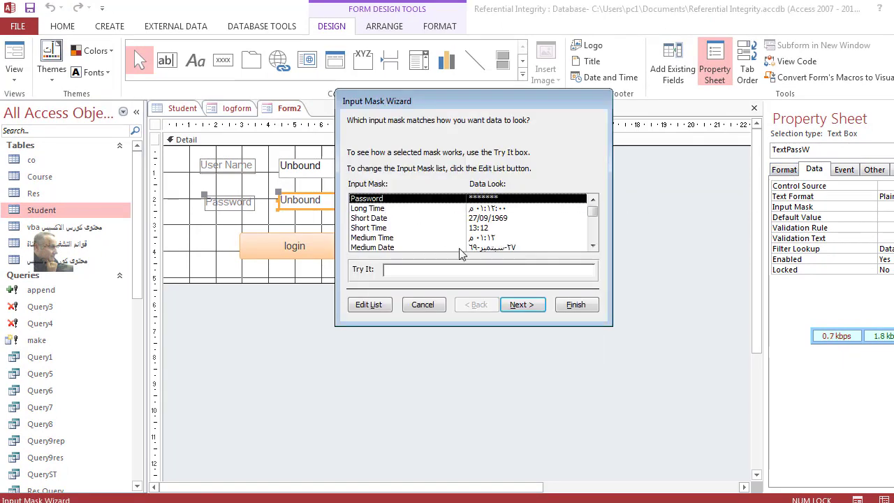
{"action": "left_click", "coordinate": [531, 306]}
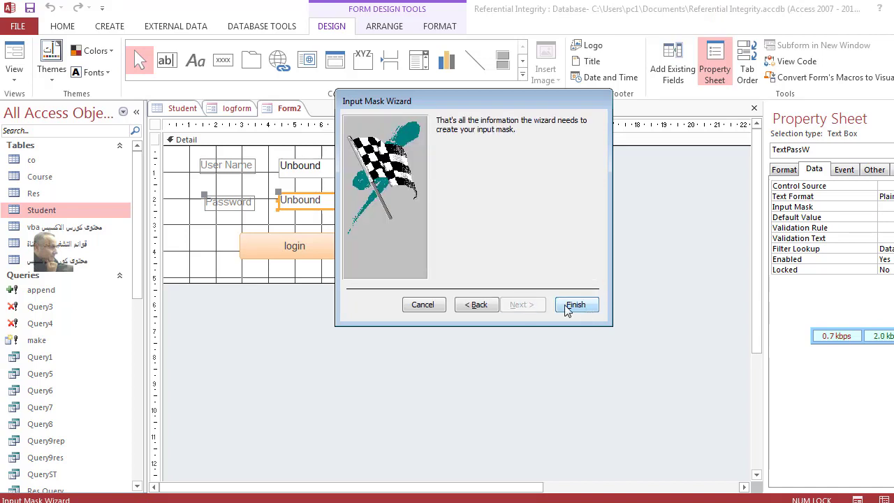
{"action": "left_click", "coordinate": [432, 307]}
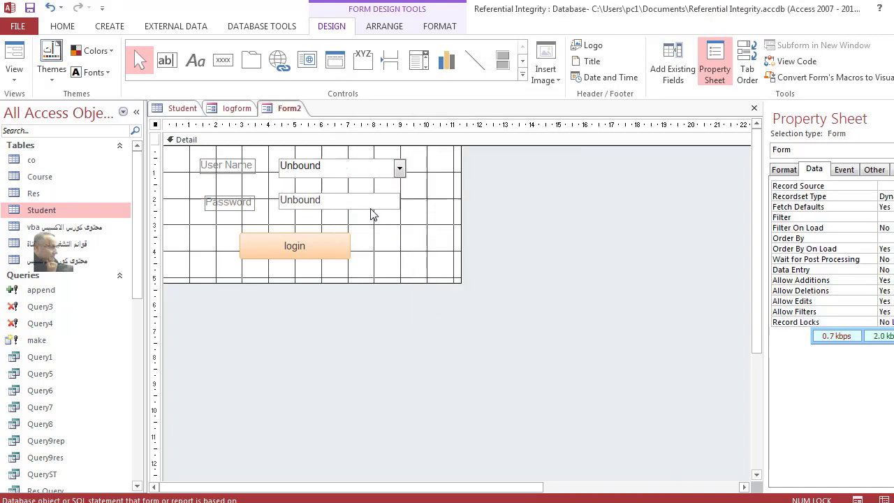
{"action": "left_click", "coordinate": [351, 199]}
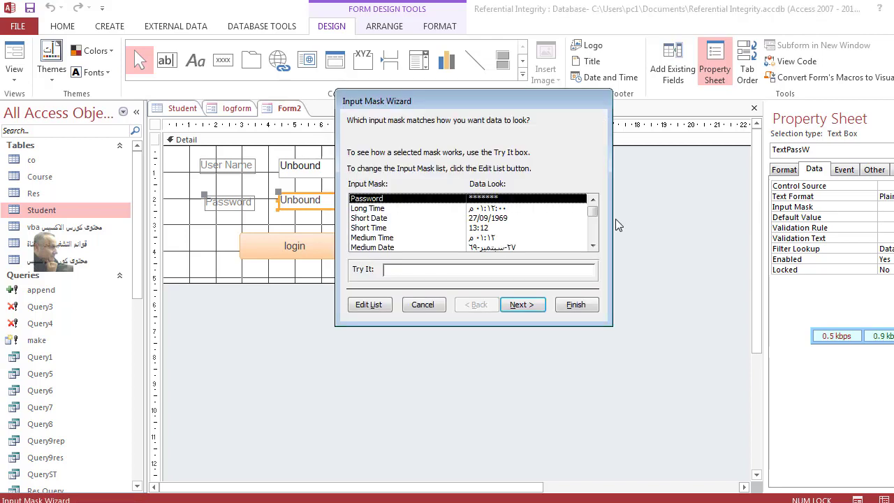
{"action": "left_click", "coordinate": [522, 305]}
{"action": "left_click", "coordinate": [577, 308]}
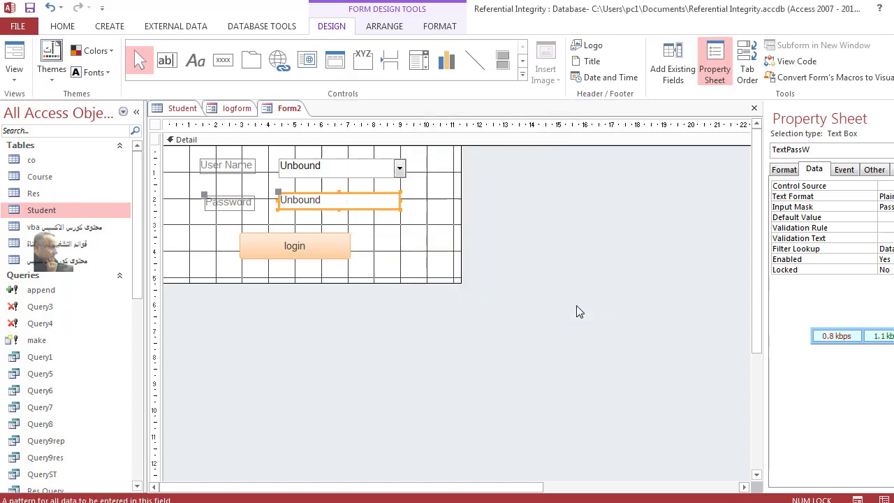
Step: Save the new form under the name login2
{"action": "left_click", "coordinate": [30, 9]}
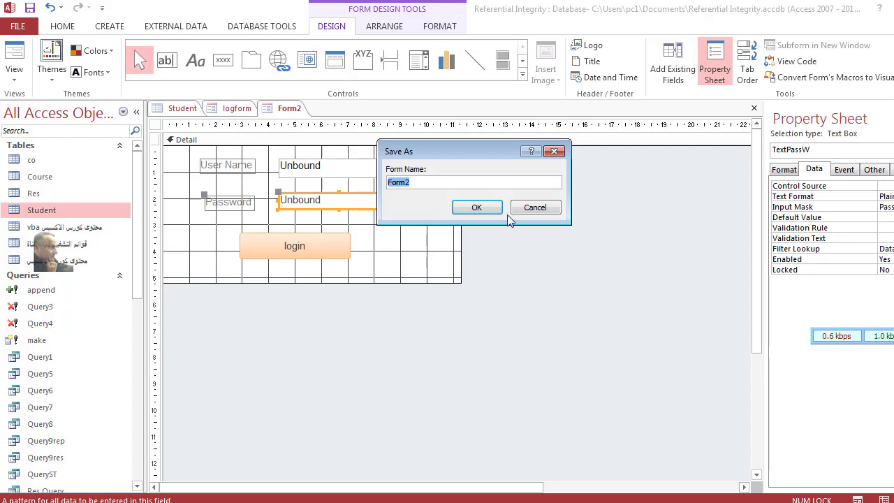
{"action": "key", "text": "BackSpace"}
{"action": "type", "text": "login2"}
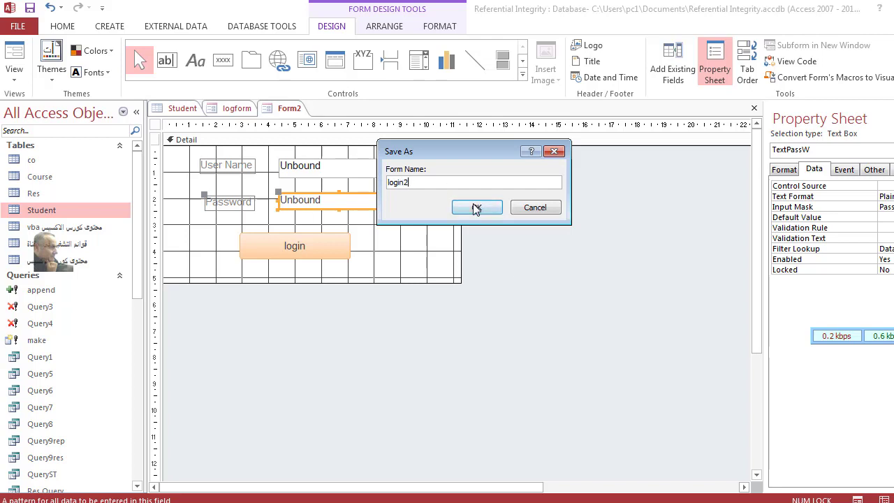
{"action": "left_click", "coordinate": [476, 208]}
{"action": "left_click", "coordinate": [14, 56]}
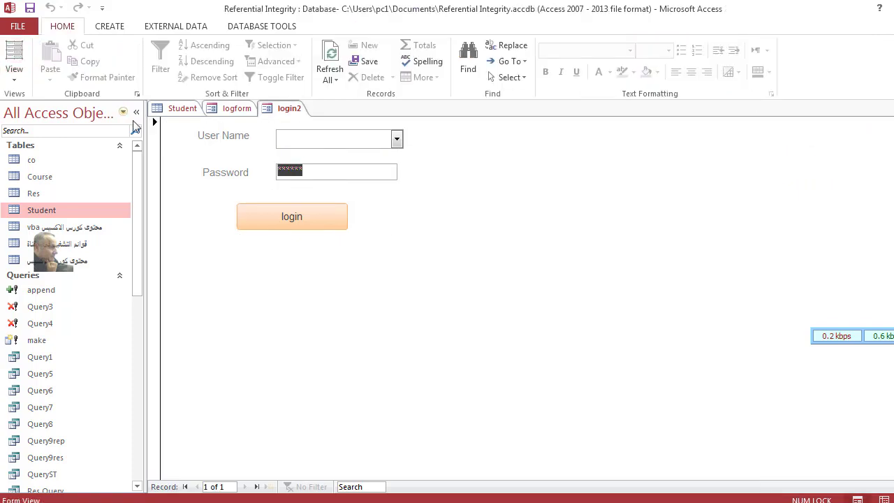
{"action": "left_click", "coordinate": [397, 138]}
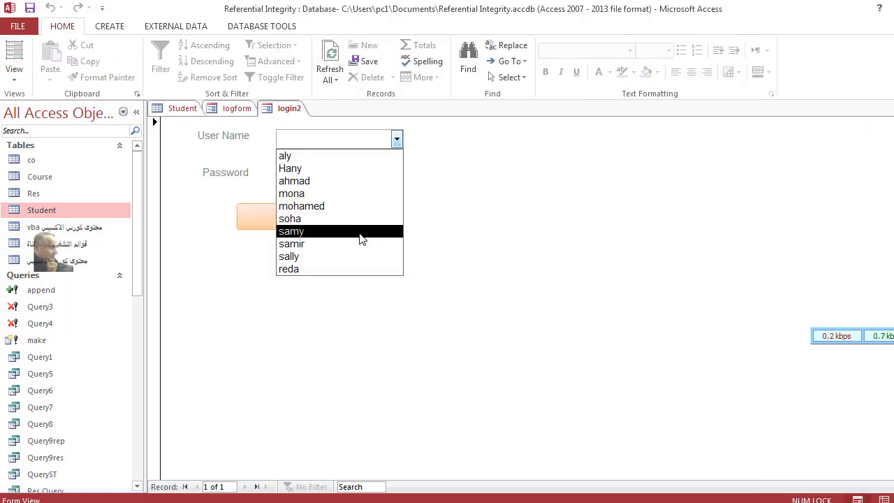
{"action": "left_click", "coordinate": [348, 158]}
{"action": "key", "text": "Tab"}
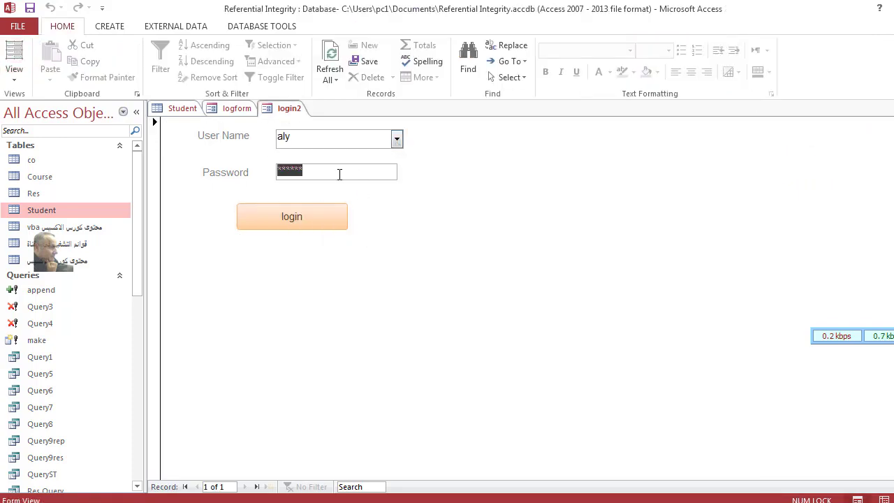
{"action": "type", "text": "123456"}
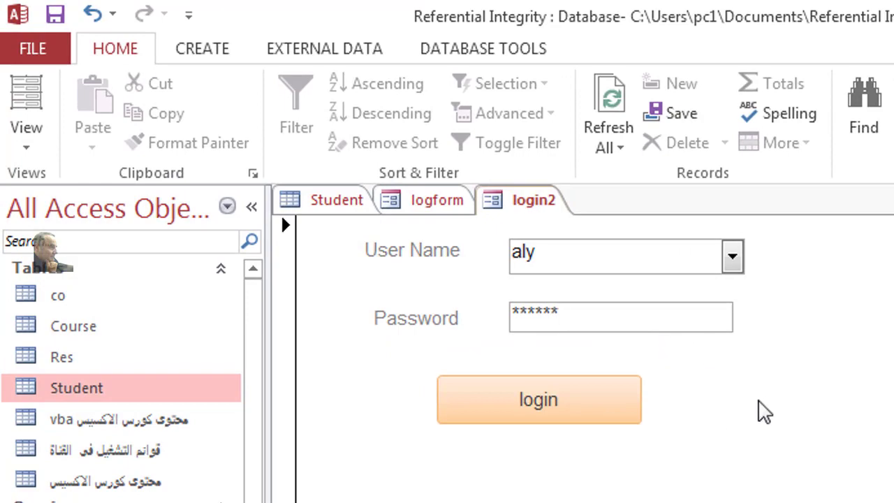
{"action": "right_click", "coordinate": [764, 412]}
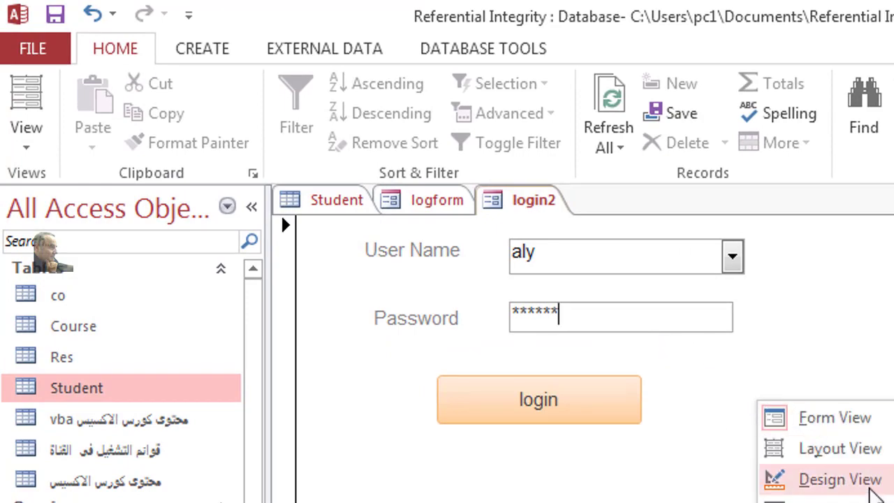
{"action": "left_click", "coordinate": [840, 479]}
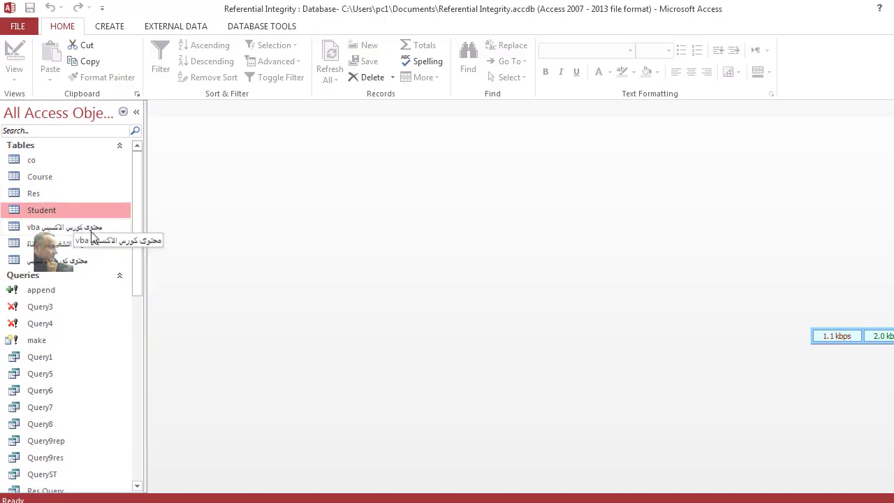
{"action": "left_click_drag", "start_coordinate": [134, 206], "coordinate": [143, 316]}
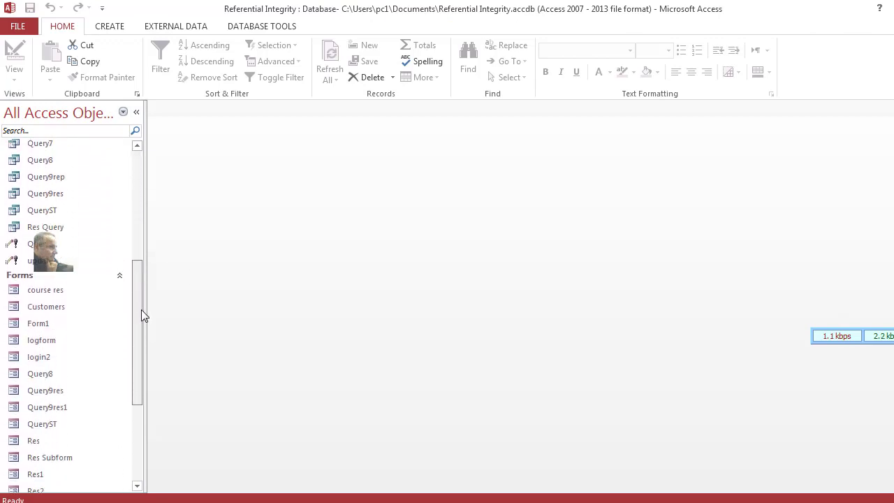
{"action": "scroll", "coordinate": [143, 315], "scroll_direction": "down", "scroll_amount": 1}
{"action": "double_click", "coordinate": [58, 343]}
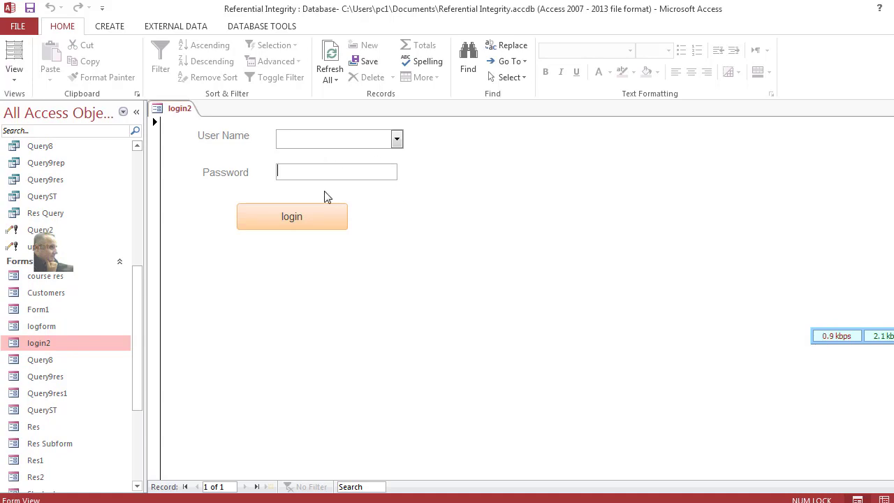
{"action": "type", "text": "4"}
{"action": "left_click", "coordinate": [395, 137]}
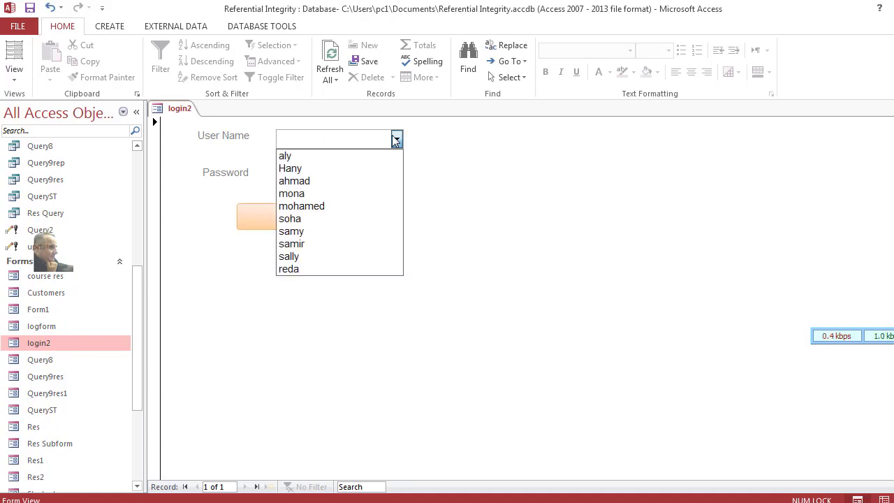
{"action": "left_click", "coordinate": [335, 154]}
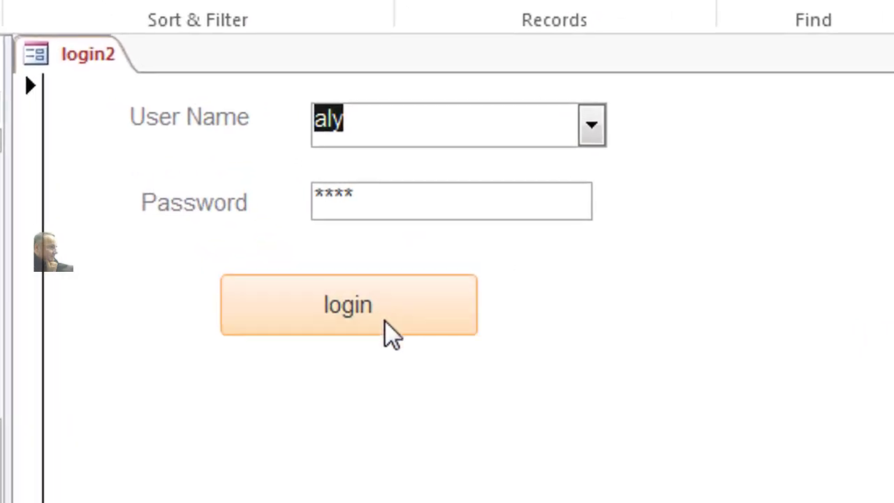
{"action": "left_click", "coordinate": [384, 320]}
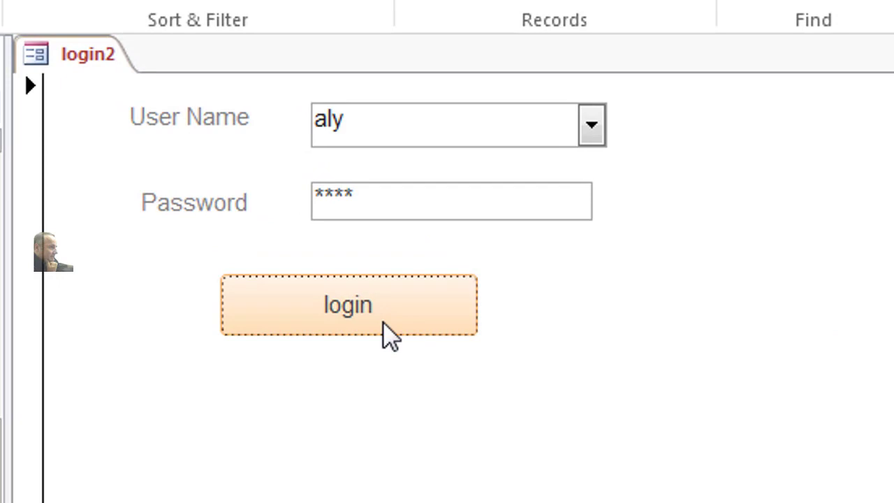
{"action": "right_click", "coordinate": [650, 272]}
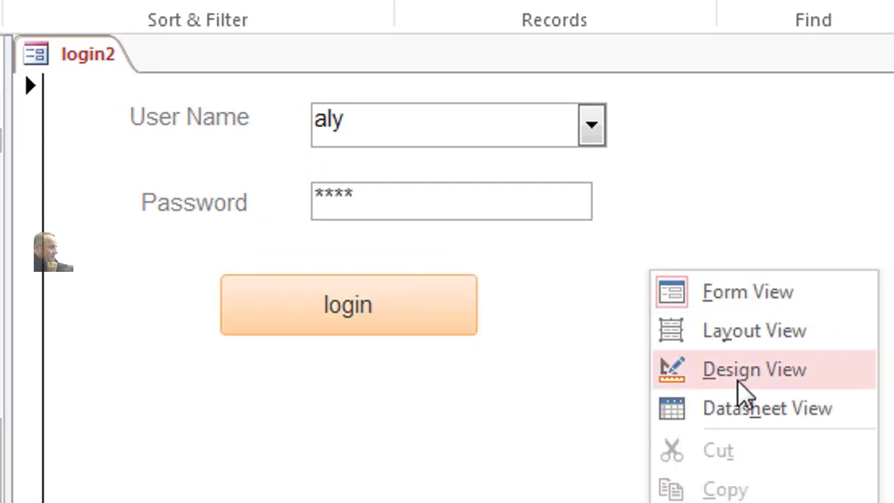
Step: In Design View, create an empty btnLogin_Click VBA procedure for the login button's On Click event
{"action": "left_click", "coordinate": [752, 369]}
{"action": "left_click", "coordinate": [417, 183]}
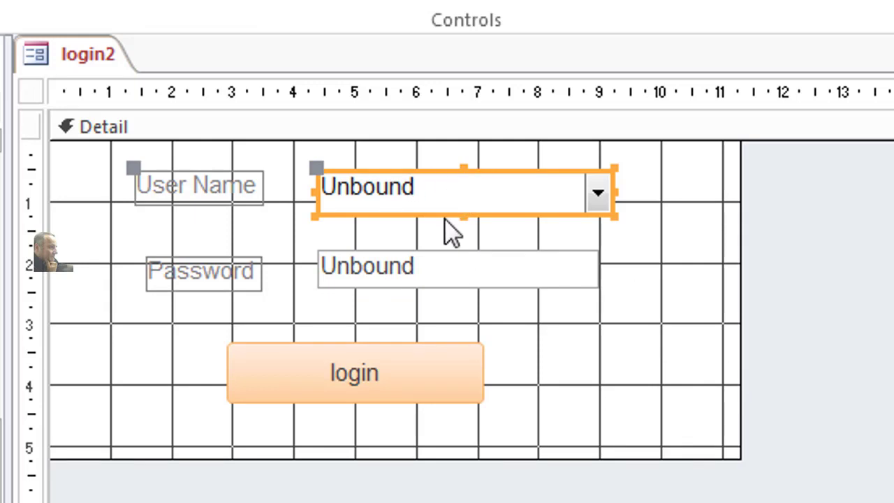
{"action": "left_click", "coordinate": [445, 254]}
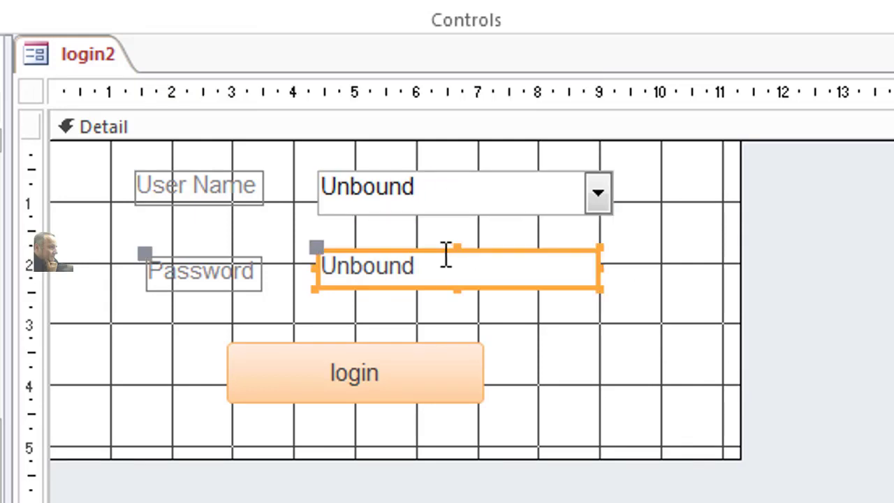
{"action": "left_click", "coordinate": [419, 347]}
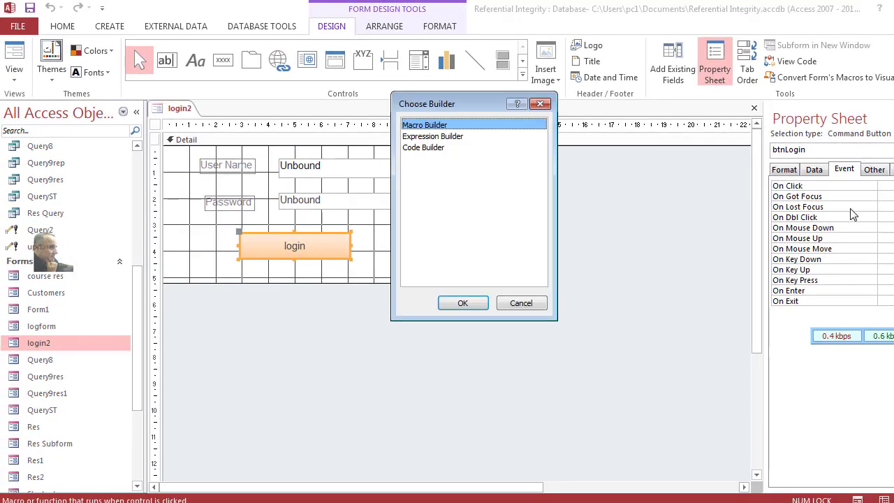
{"action": "double_click", "coordinate": [425, 151]}
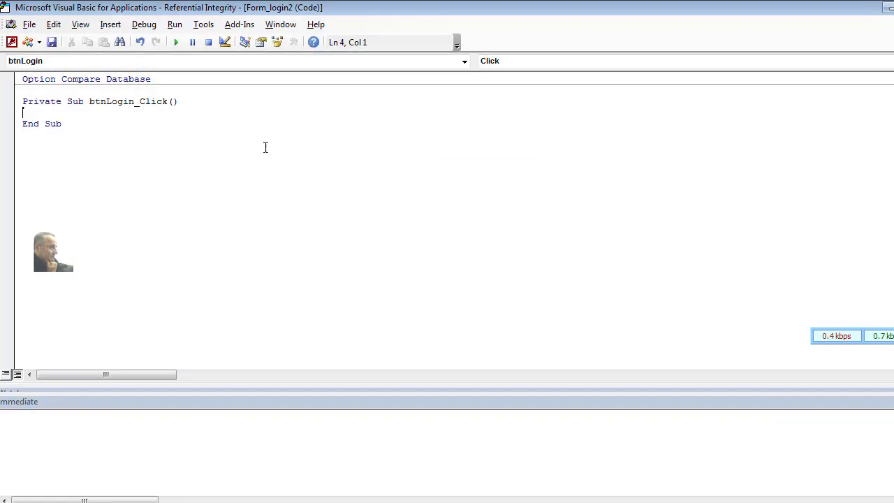
Step: Declare strcom and strtxtpw as String and begin the line strcom=me
{"action": "type", "text": "di"}
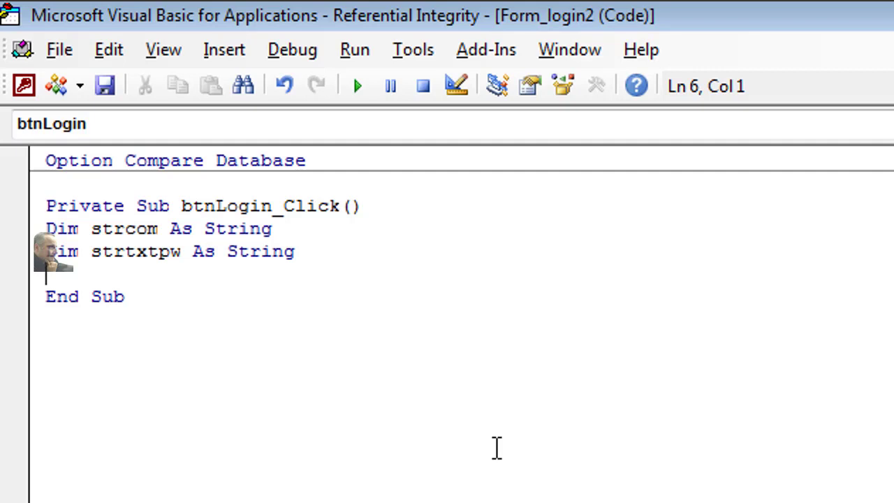
{"action": "type", "text": "strc"}
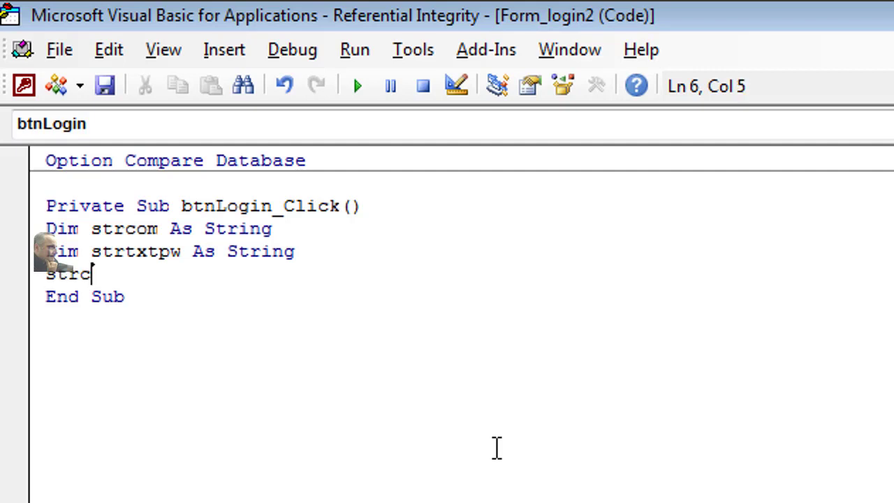
{"action": "type", "text": "om=me"}
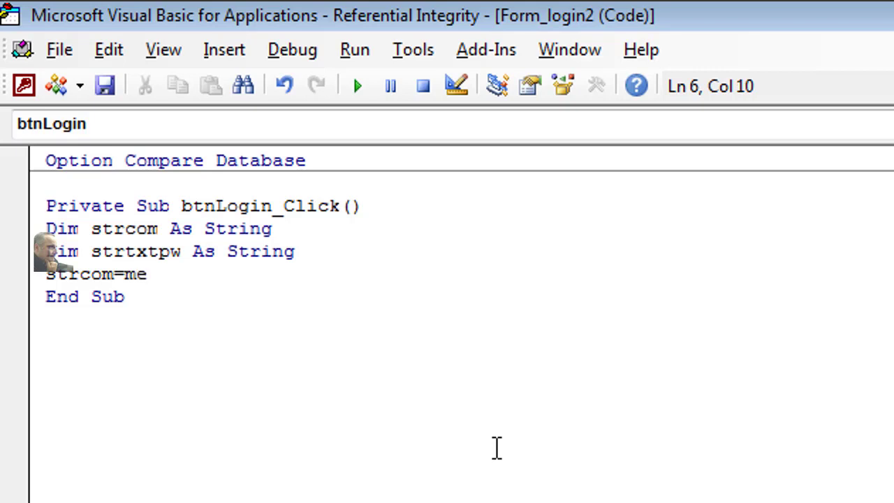
{"action": "type", "text": "."}
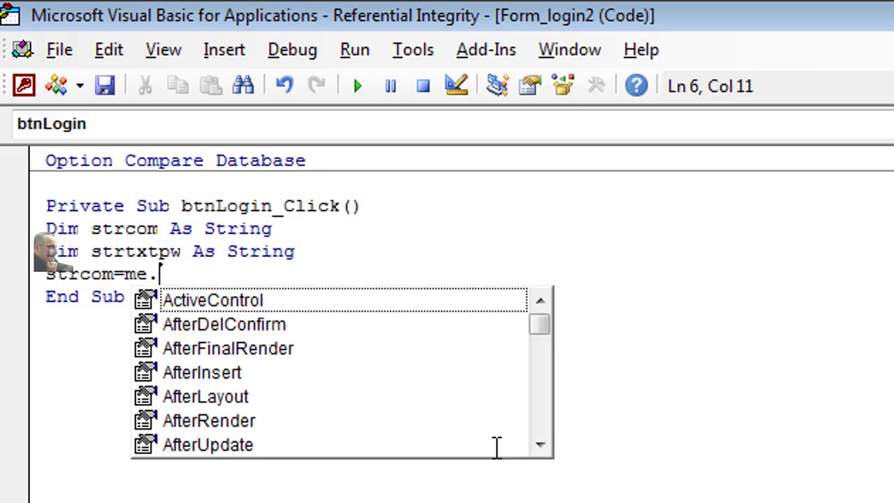
{"action": "key", "text": "Escape"}
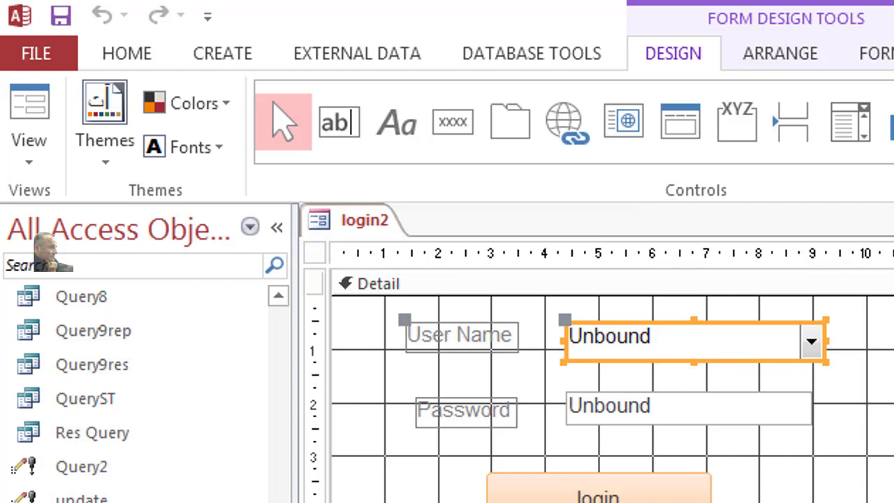
Step: Look up the User Name combo's name and insert ComUserName after me. in the strcom line
{"action": "left_click", "coordinate": [802, 399]}
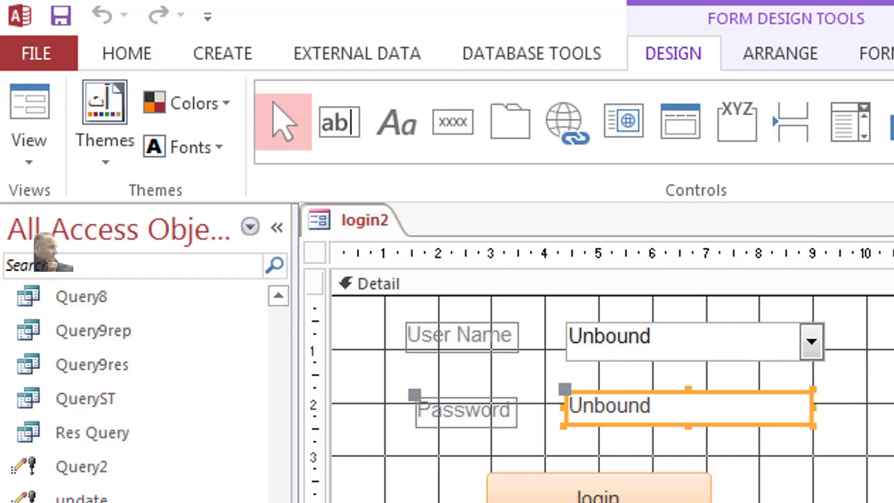
{"action": "left_click", "coordinate": [740, 329]}
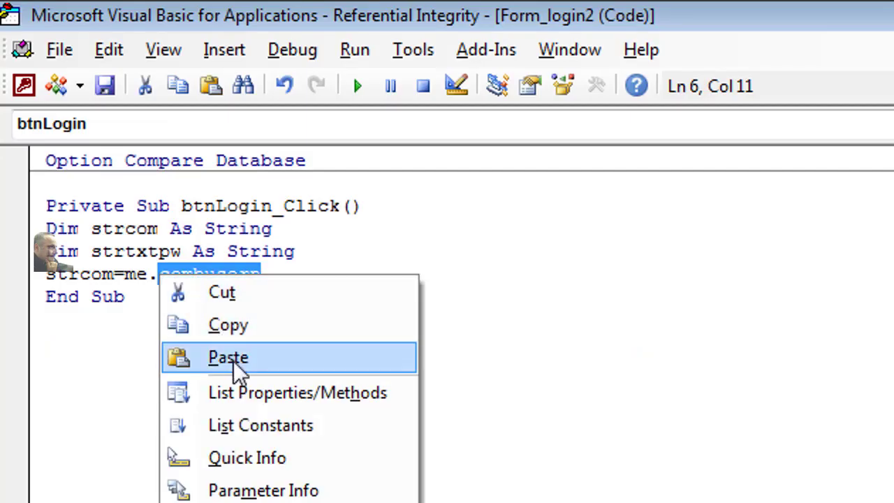
{"action": "left_click", "coordinate": [219, 357]}
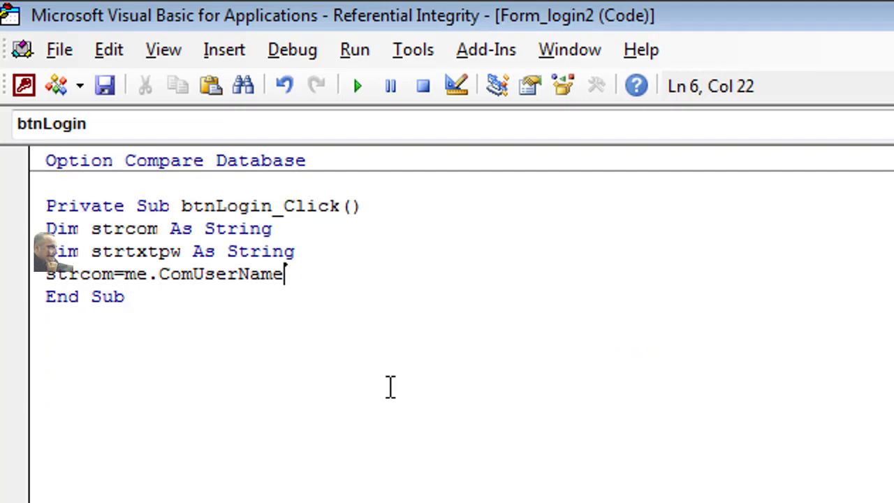
Step: Complete the line as strcom = Me.ComUserName.Column(1)
{"action": "type", "text": ".c"}
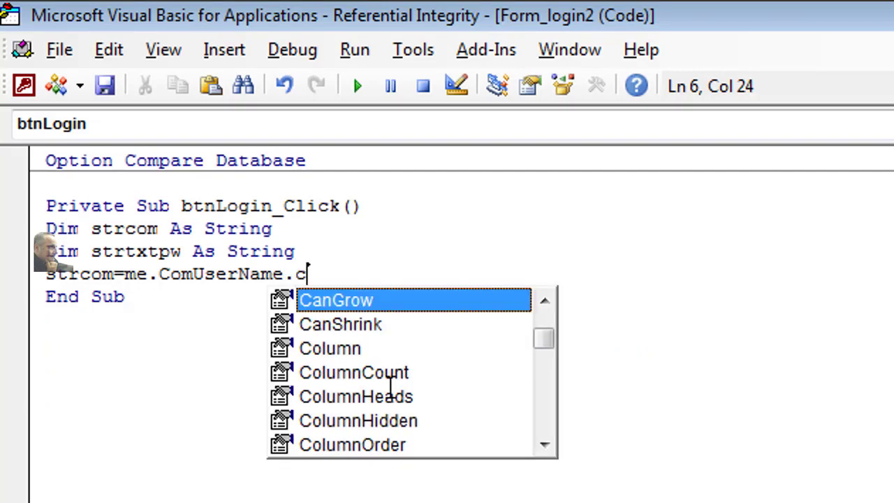
{"action": "type", "text": "ou"}
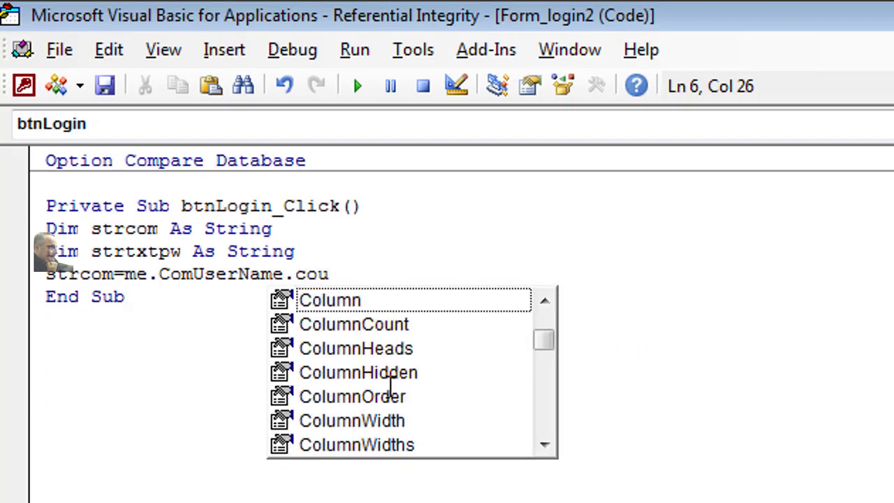
{"action": "double_click", "coordinate": [326, 301]}
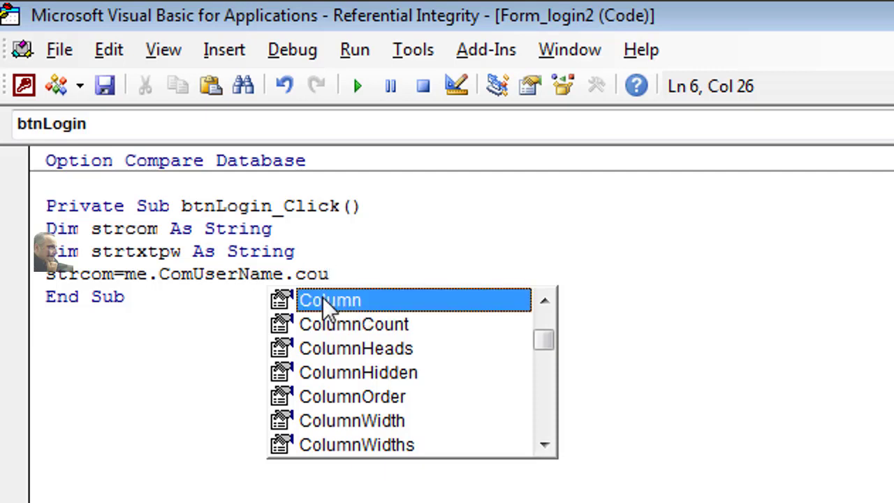
{"action": "type", "text": "*"}
{"action": "key", "text": "BackSpace"}
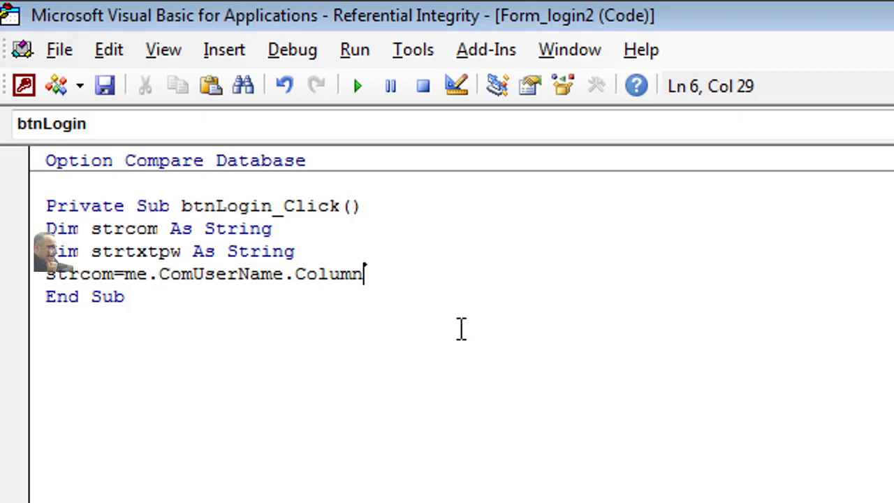
{"action": "type", "text": "(1)"}
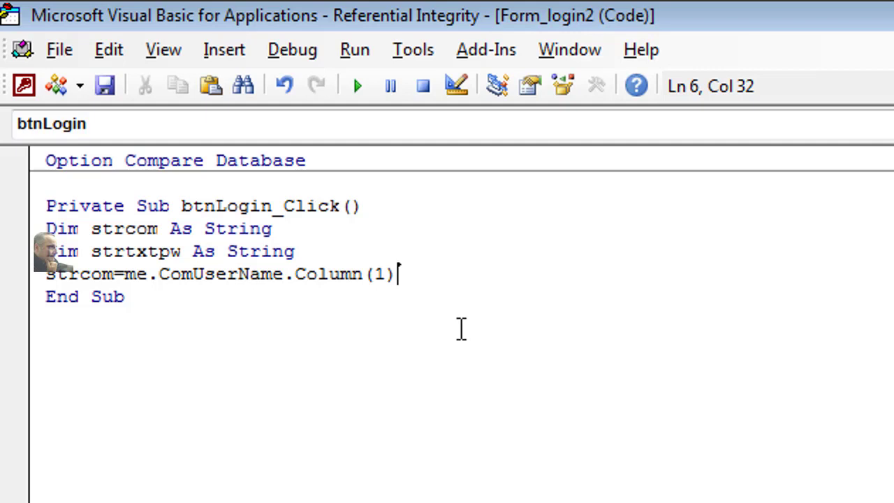
{"action": "key", "text": "Return"}
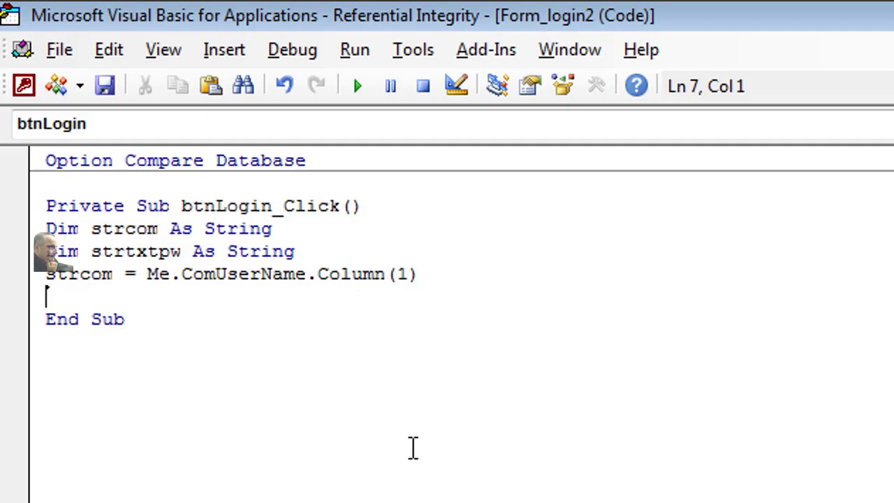
Step: Add strtxtpw = Me.TextPassW.Value and start the If strtxtpw comparison line
{"action": "left_click", "coordinate": [186, 250]}
{"action": "left_click_drag", "start_coordinate": [185, 250], "coordinate": [98, 253]}
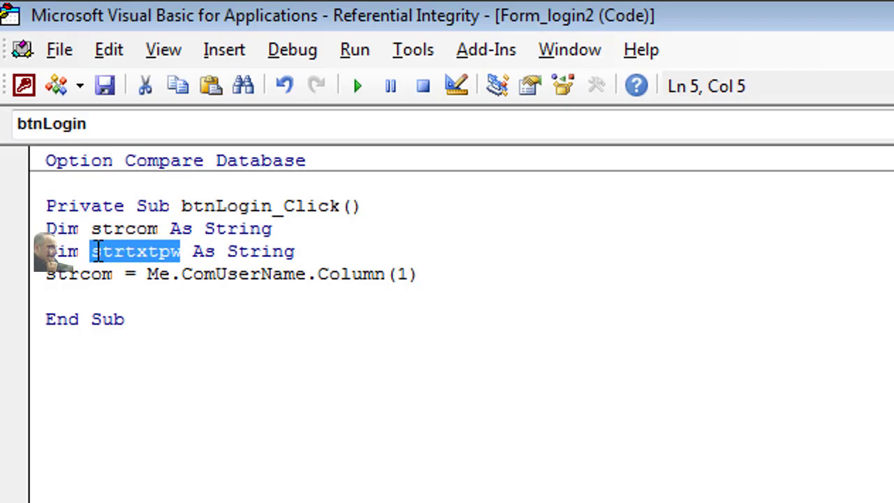
{"action": "right_click", "coordinate": [124, 252]}
{"action": "left_click", "coordinate": [213, 295]}
{"action": "left_click", "coordinate": [77, 305]}
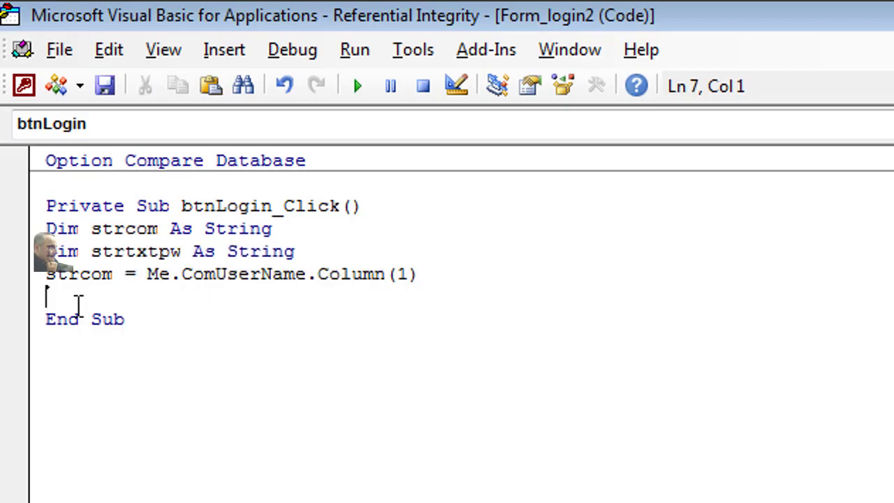
{"action": "right_click", "coordinate": [77, 306]}
{"action": "left_click", "coordinate": [213, 405]}
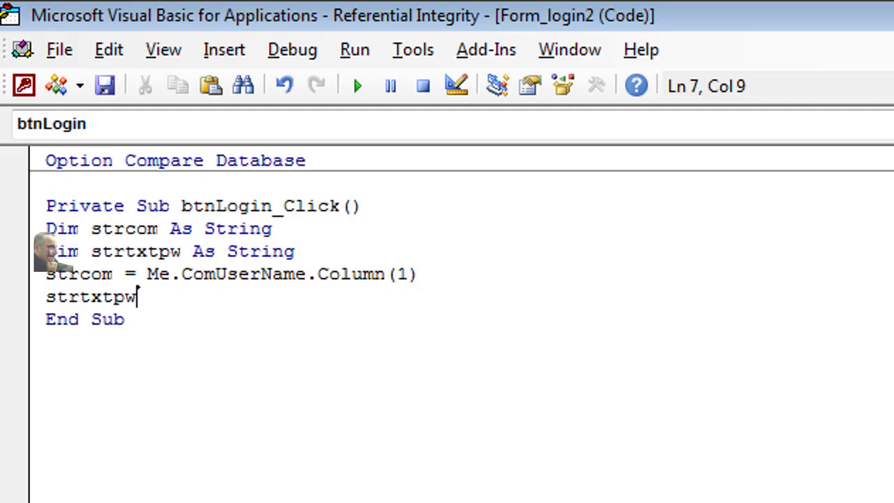
{"action": "type", "text": "=me."}
{"action": "right_click", "coordinate": [183, 306]}
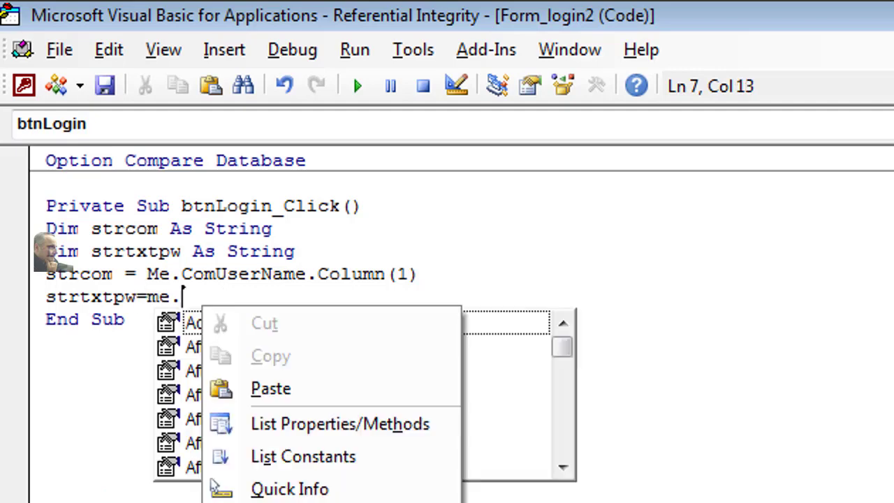
{"action": "left_click", "coordinate": [282, 393]}
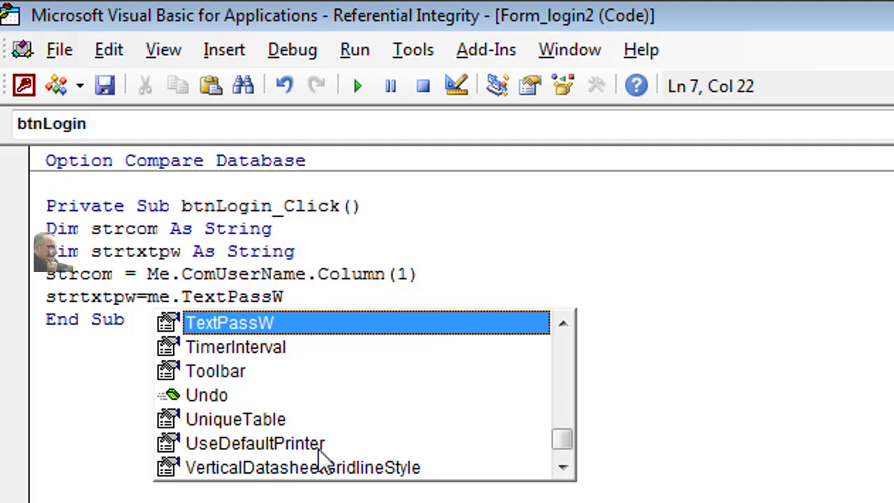
{"action": "type", "text": ".v"}
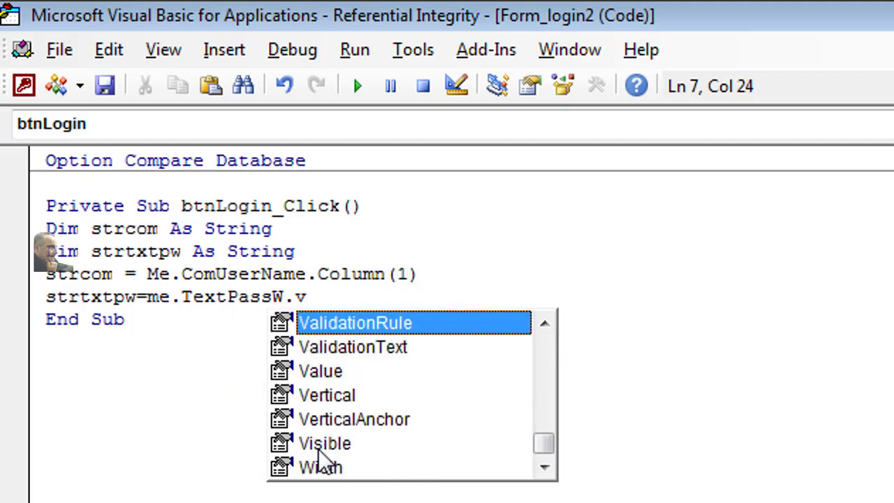
{"action": "double_click", "coordinate": [319, 371]}
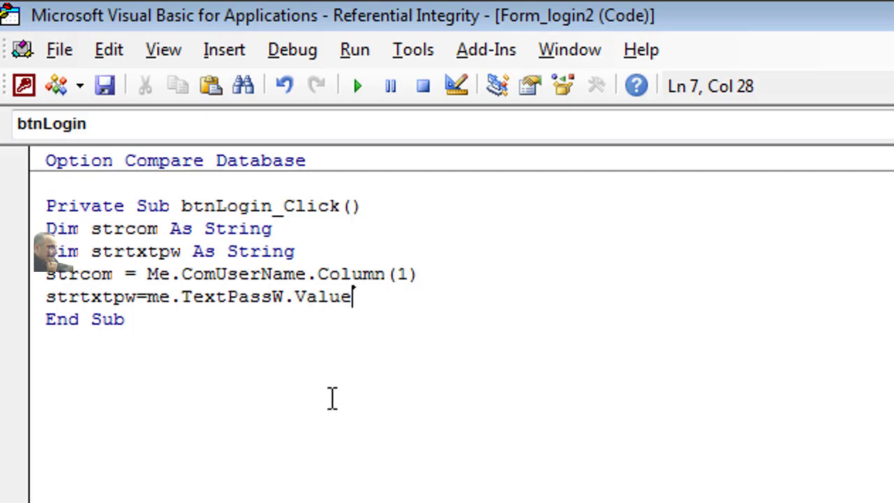
{"action": "key", "text": "Return"}
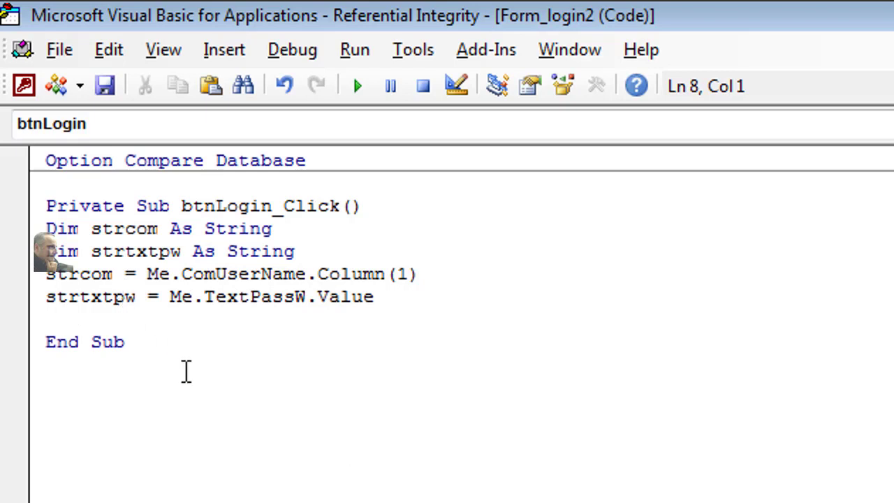
{"action": "type", "text": "if "}
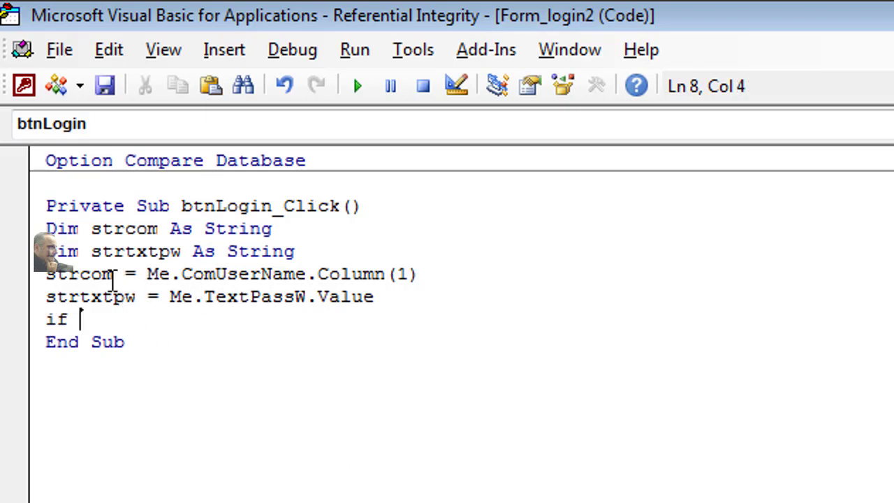
{"action": "type", "text": "str"}
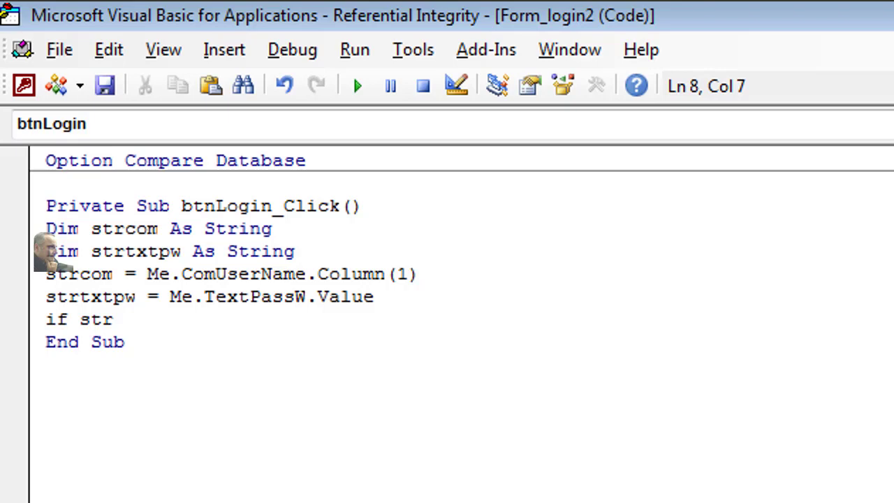
{"action": "type", "text": "txtpw = strcom Then"}
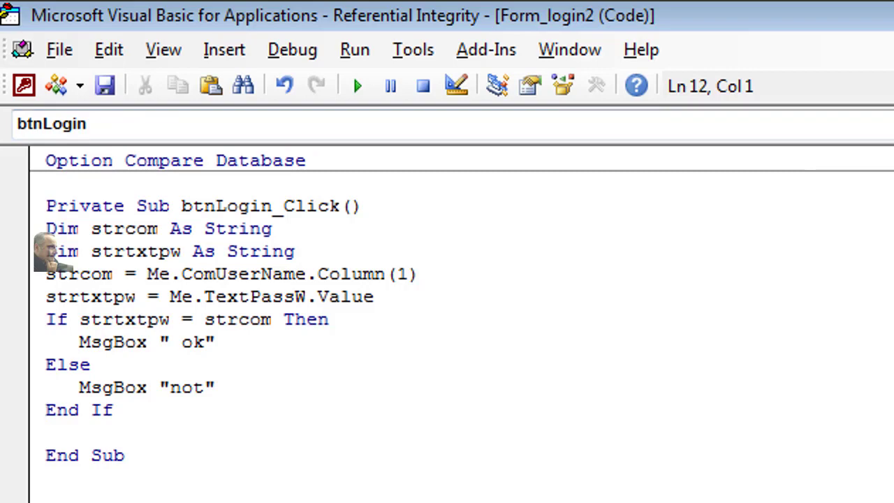
{"action": "key", "text": "alt+F11"}
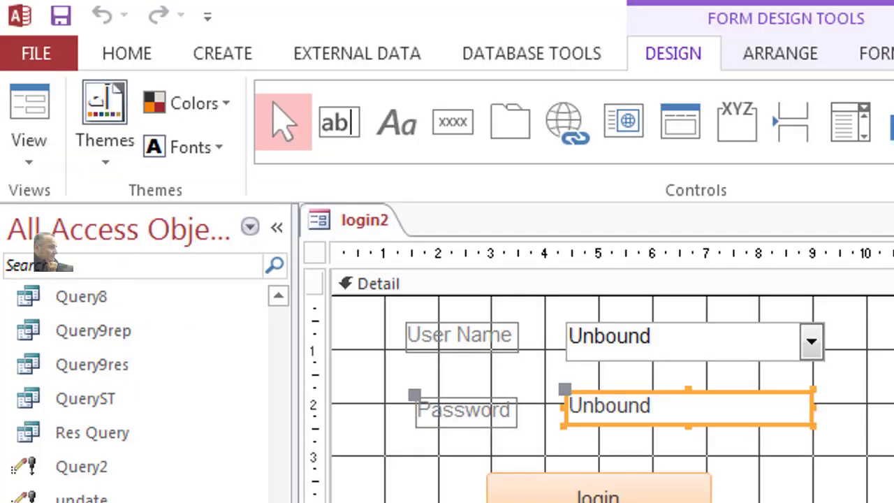
{"action": "left_click", "coordinate": [40, 112]}
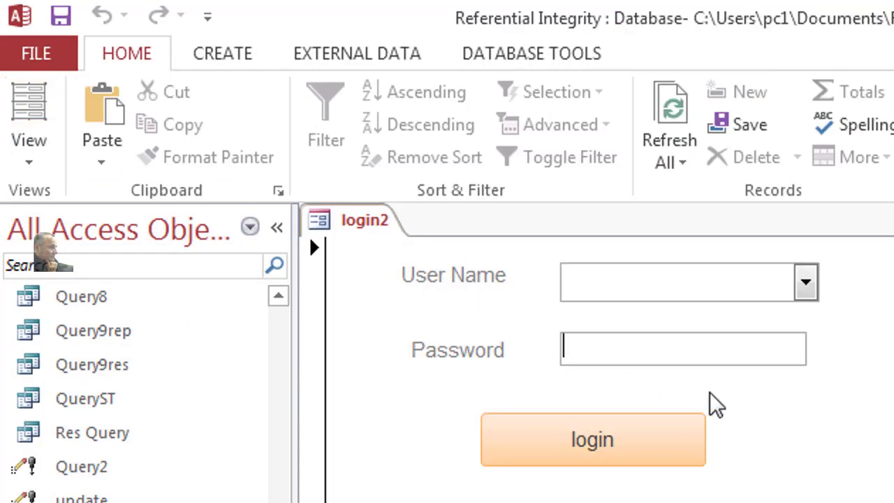
{"action": "left_click", "coordinate": [805, 295]}
{"action": "left_click", "coordinate": [716, 359]}
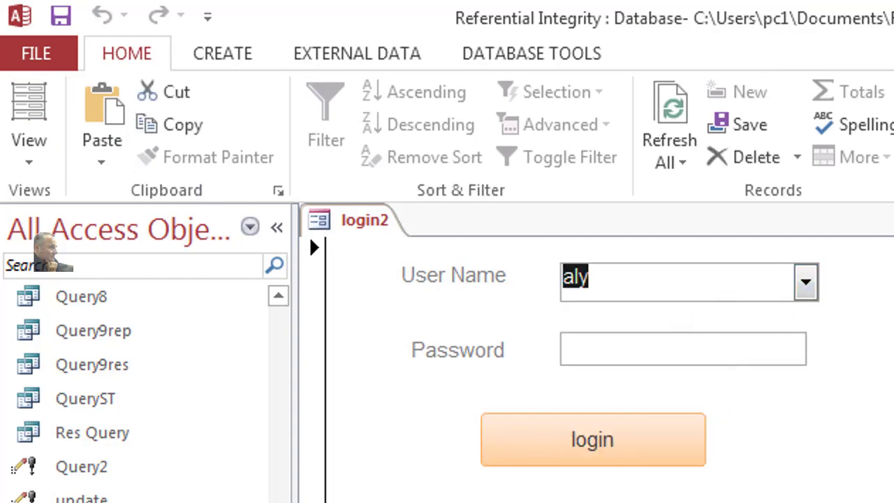
{"action": "left_click", "coordinate": [681, 441]}
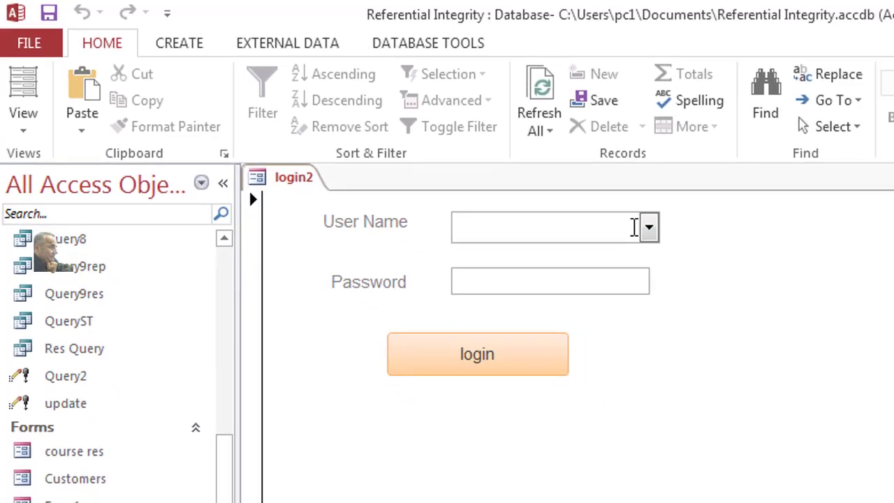
{"action": "left_click", "coordinate": [569, 198]}
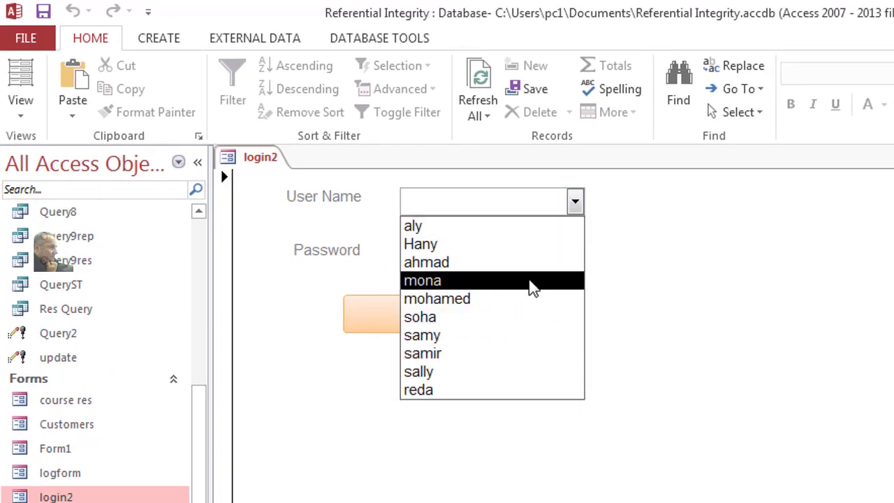
{"action": "type", "text": "aly"}
{"action": "left_click", "coordinate": [523, 248]}
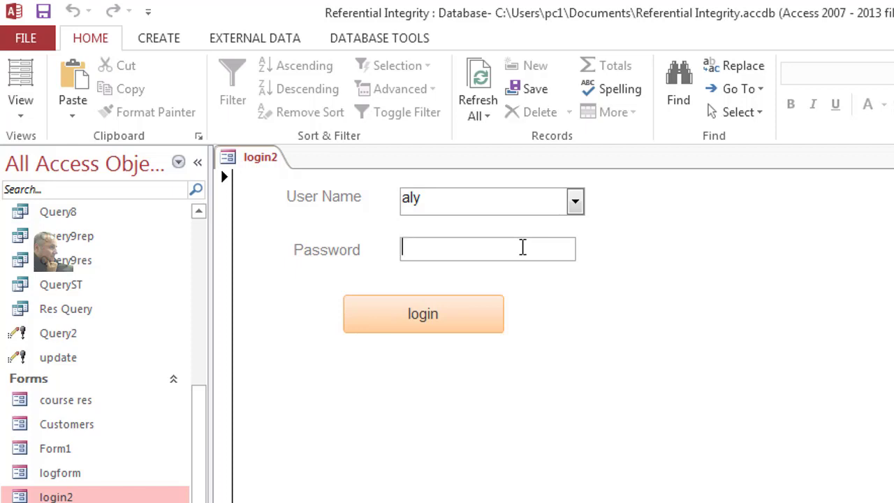
{"action": "type", "text": "123"}
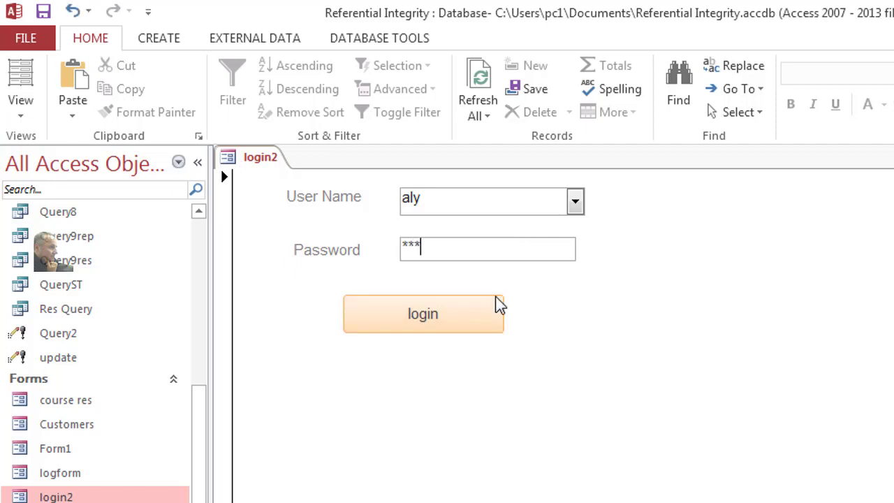
{"action": "left_click", "coordinate": [487, 317]}
{"action": "left_click", "coordinate": [707, 444]}
Step: Retry with the wrong password 12 and dismiss the not message
{"action": "left_click", "coordinate": [469, 240]}
{"action": "left_click_drag", "start_coordinate": [469, 240], "coordinate": [396, 234]}
{"action": "type", "text": "12"}
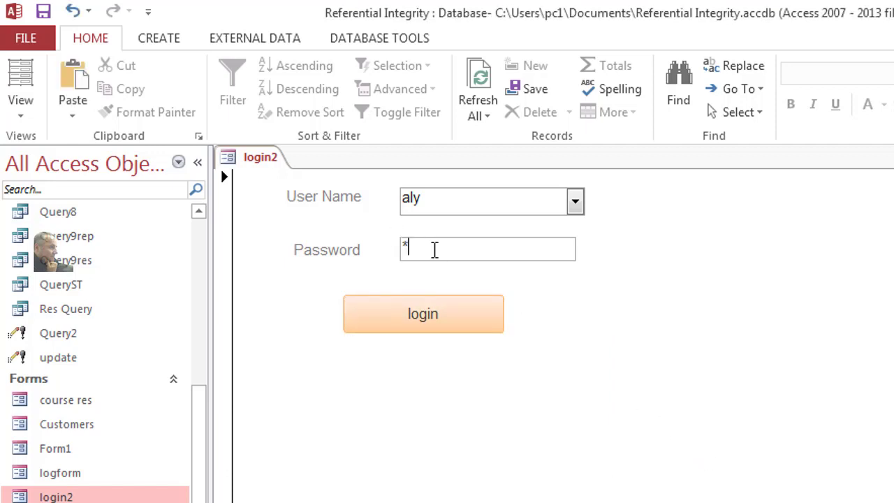
{"action": "left_click", "coordinate": [457, 311]}
{"action": "left_click", "coordinate": [723, 458]}
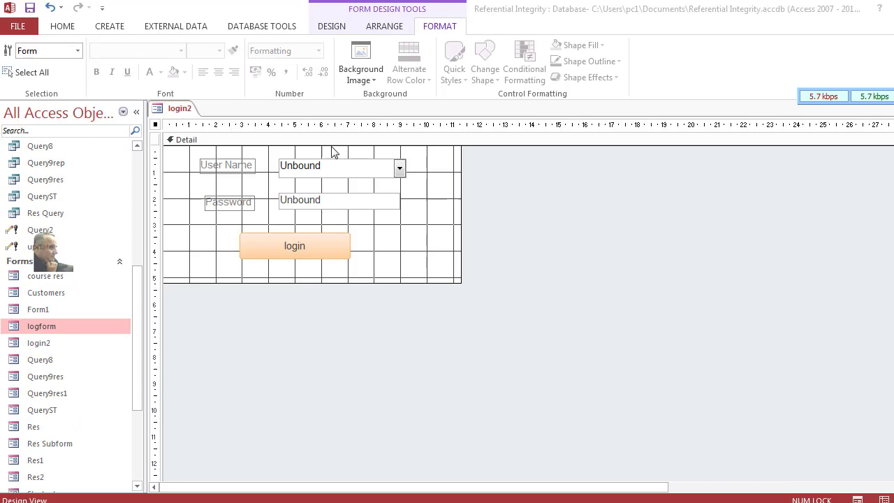
{"action": "left_click", "coordinate": [60, 30]}
Step: Set login2's Pop Up property to Yes in the Property Sheet
{"action": "left_click", "coordinate": [14, 57]}
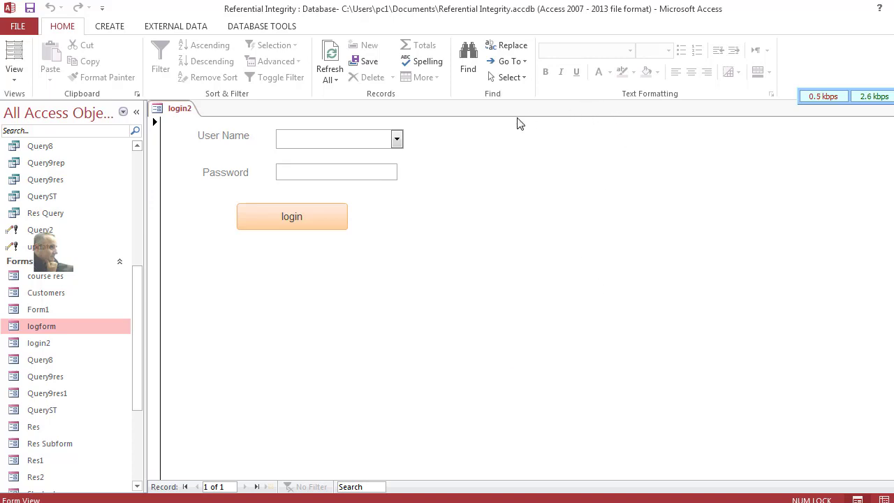
{"action": "right_click", "coordinate": [504, 169]}
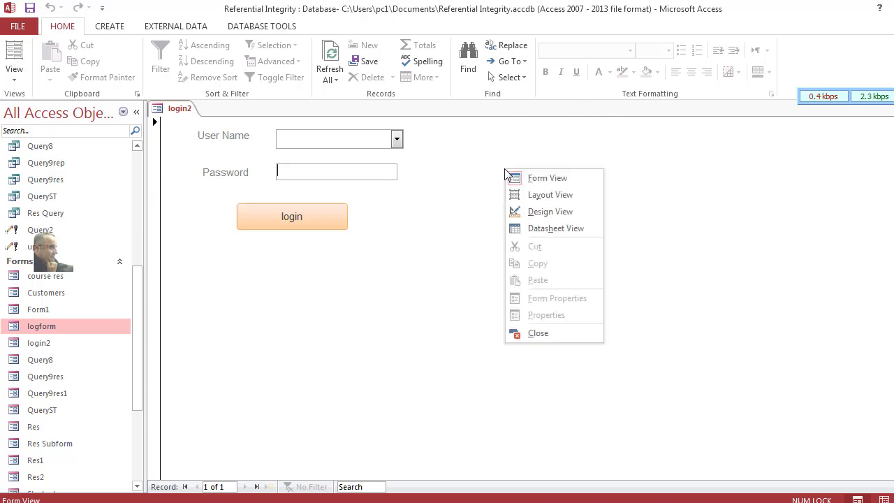
{"action": "left_click", "coordinate": [545, 214]}
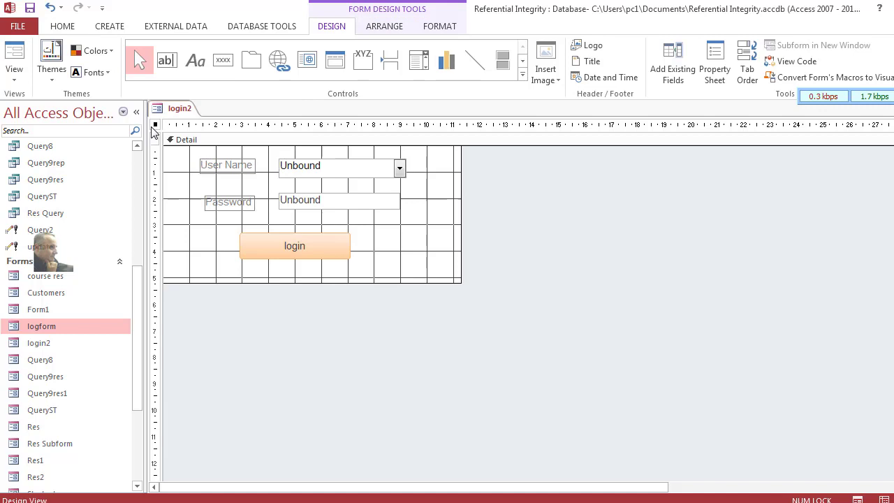
{"action": "left_click", "coordinate": [714, 74]}
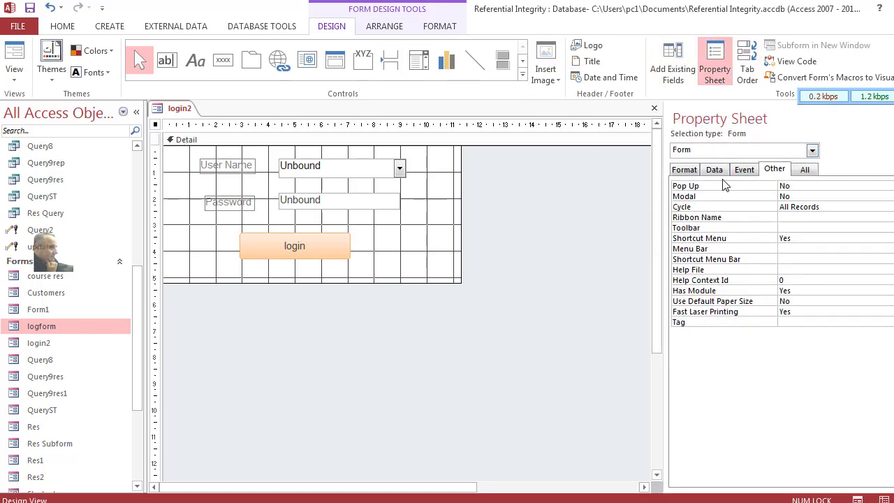
{"action": "left_click", "coordinate": [805, 187]}
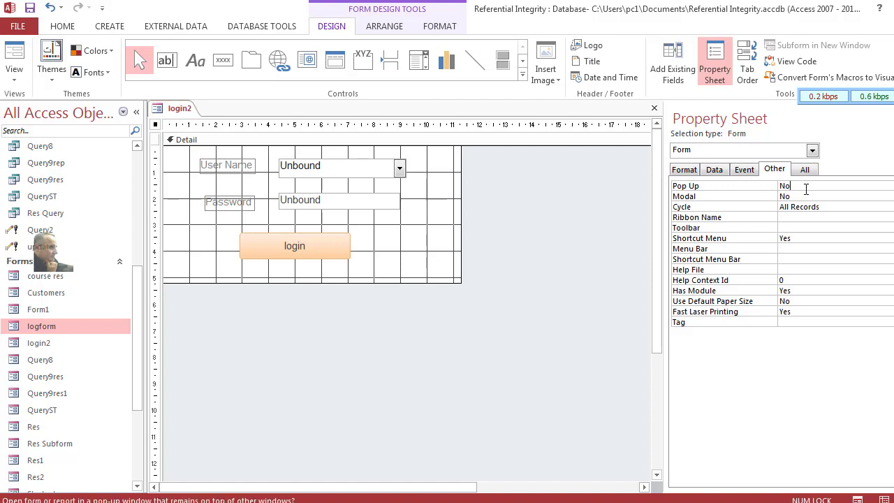
{"action": "left_click", "coordinate": [888, 186]}
{"action": "left_click", "coordinate": [859, 196]}
Step: Preview login2 as a floating pop-up window and move it down and right
{"action": "left_click", "coordinate": [11, 56]}
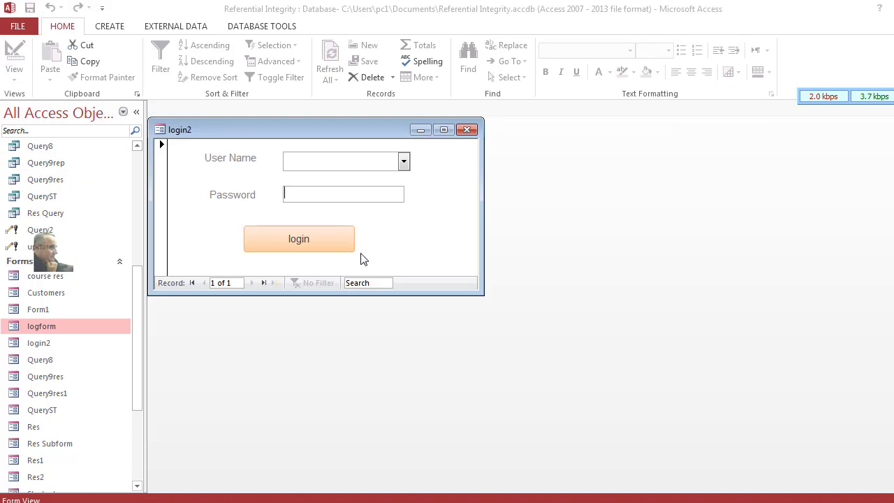
{"action": "left_click_drag", "start_coordinate": [344, 137], "coordinate": [412, 163]}
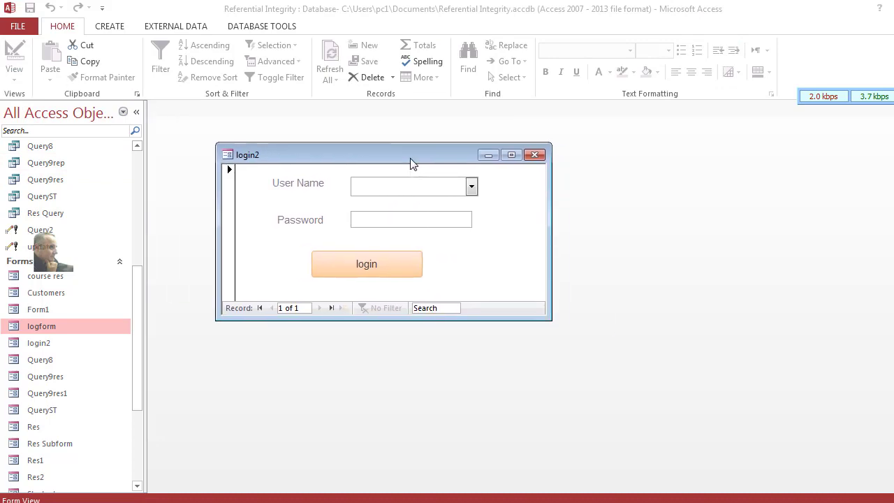
{"action": "right_click", "coordinate": [412, 163]}
Step: Set Navigation Buttons to No on the Format tab of the Property Sheet
{"action": "left_click", "coordinate": [458, 250]}
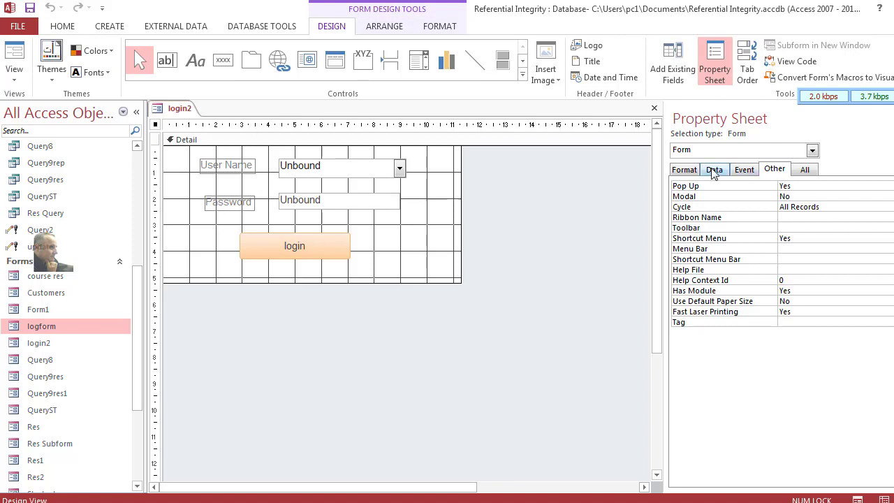
{"action": "left_click", "coordinate": [683, 170]}
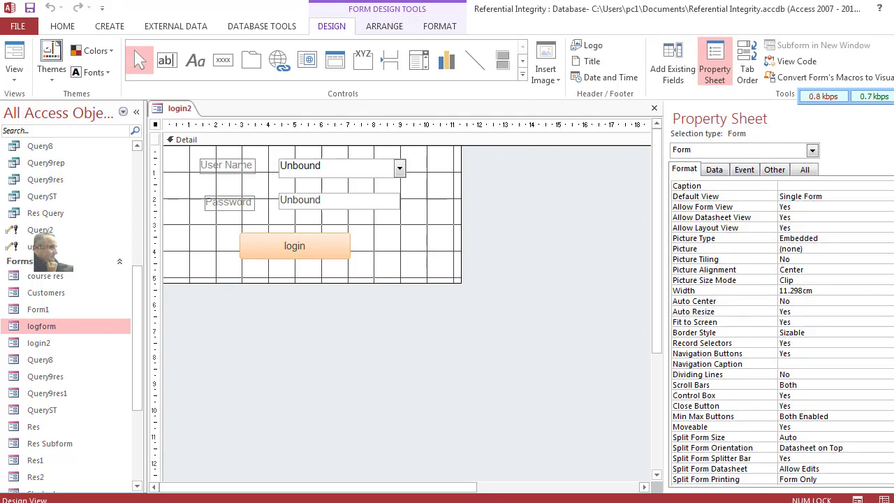
{"action": "left_click", "coordinate": [785, 343]}
{"action": "scroll", "coordinate": [776, 333], "scroll_direction": "down", "scroll_amount": 3}
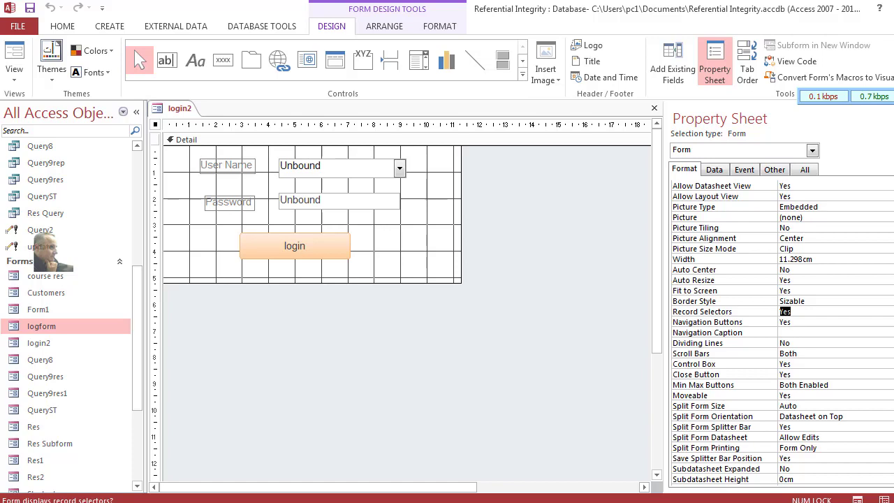
{"action": "scroll", "coordinate": [776, 333], "scroll_direction": "down", "scroll_amount": 4}
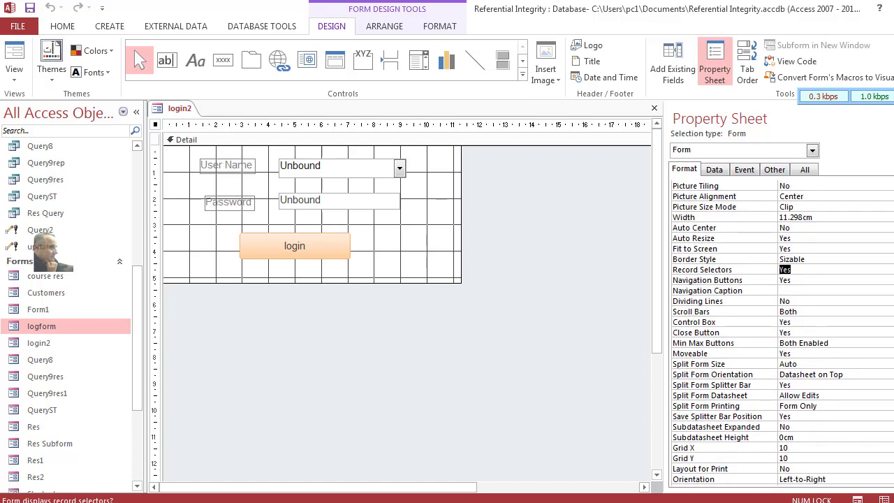
{"action": "scroll", "coordinate": [776, 333], "scroll_direction": "down", "scroll_amount": 1}
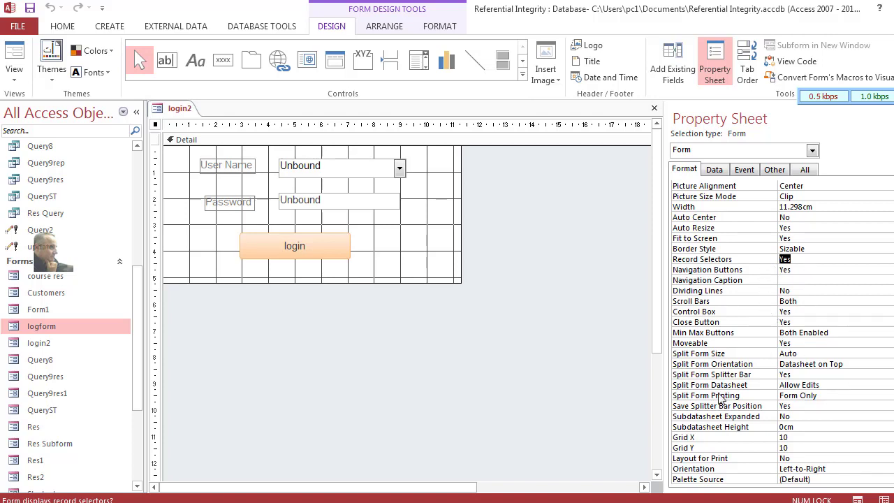
{"action": "key", "text": "Down"}
{"action": "key", "text": "alt+Down"}
{"action": "key", "text": "Down"}
{"action": "key", "text": "Return"}
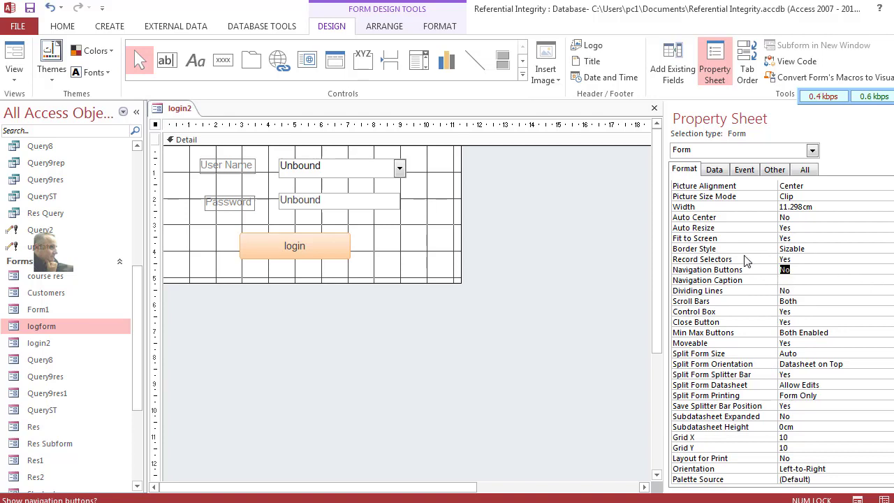
Step: Set Record Selectors to No
{"action": "left_click", "coordinate": [847, 259]}
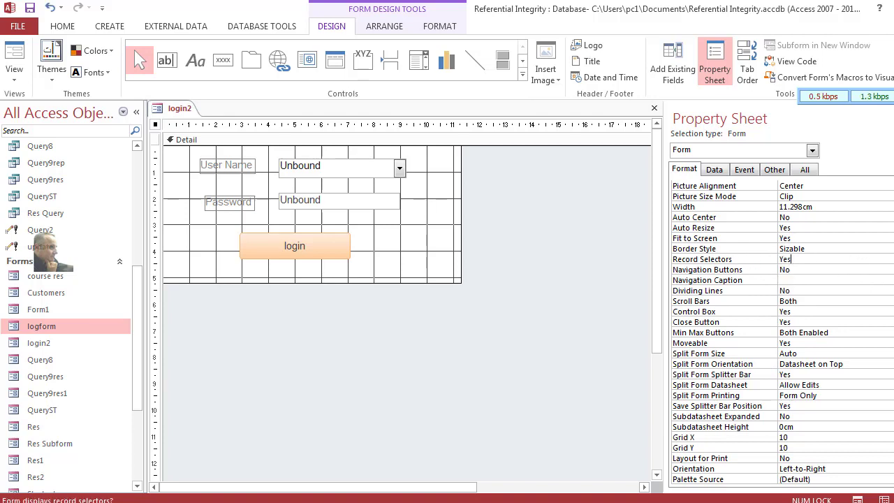
{"action": "key", "text": "alt+Down"}
{"action": "left_click", "coordinate": [888, 278]}
Step: Preview login2 as a plain floating window, return to Design View, and close the login2 tab
{"action": "left_click", "coordinate": [15, 62]}
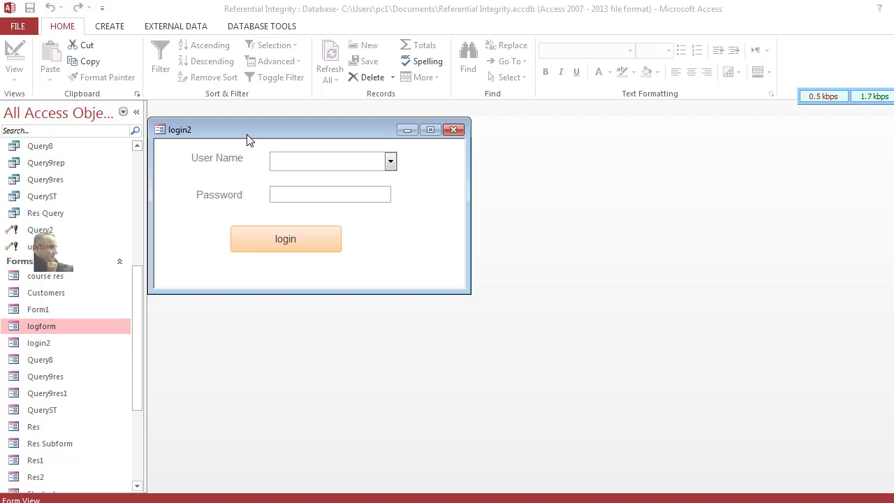
{"action": "left_click_drag", "start_coordinate": [247, 140], "coordinate": [362, 150]}
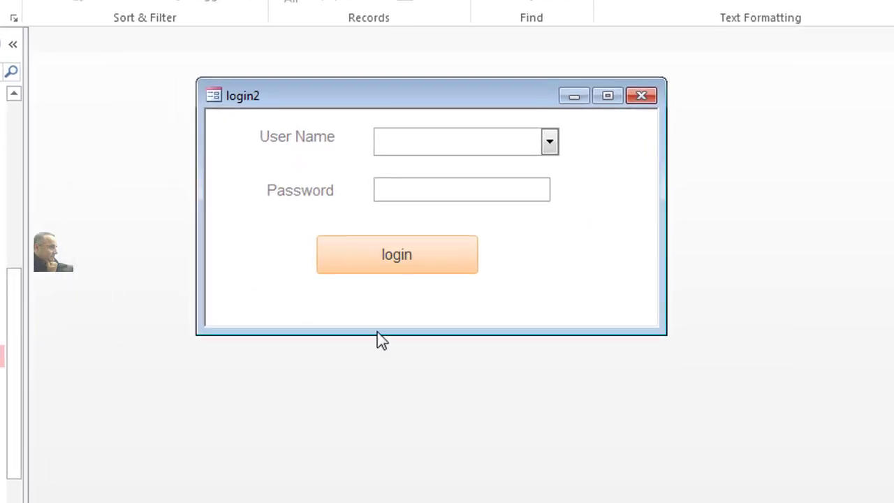
{"action": "right_click", "coordinate": [584, 238]}
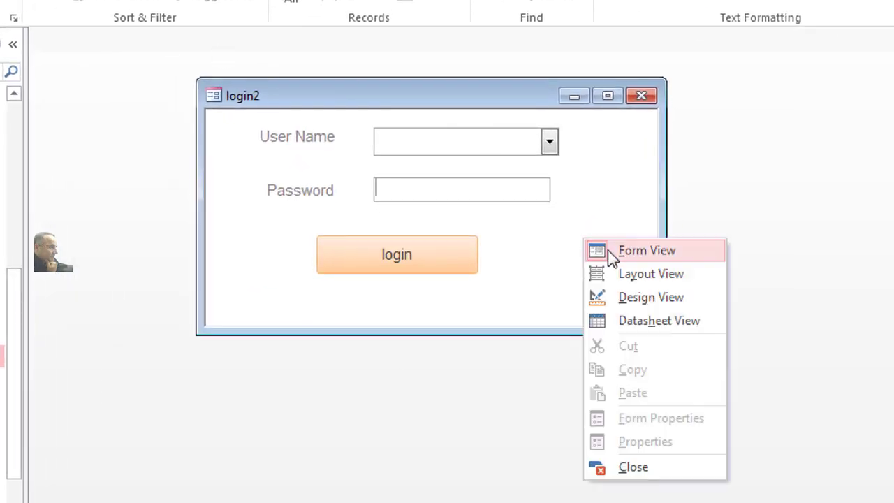
{"action": "left_click", "coordinate": [639, 299]}
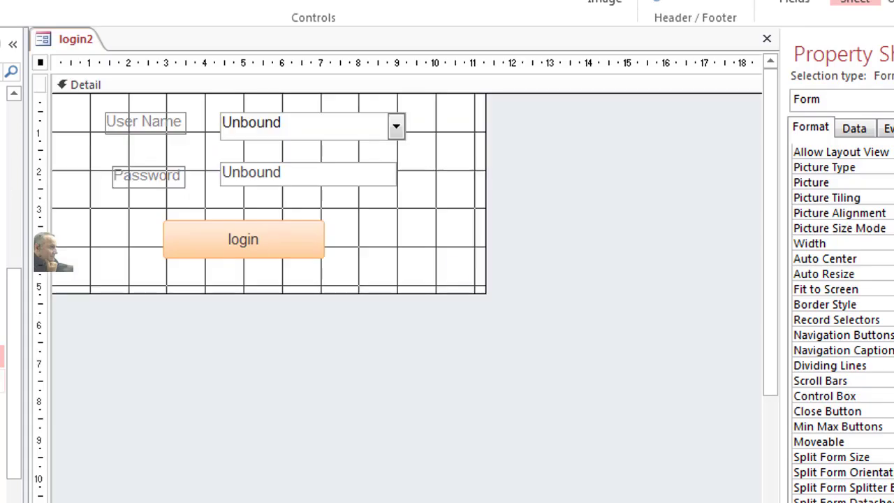
{"action": "left_click", "coordinate": [767, 40]}
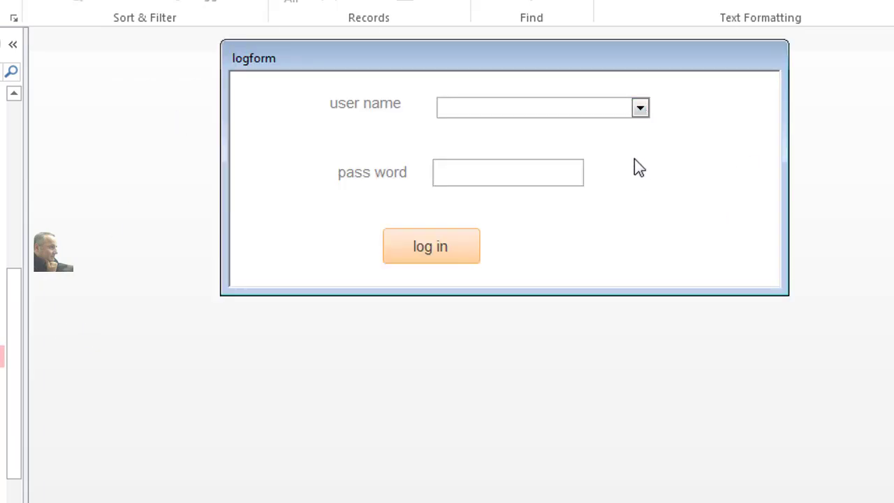
Step: Log in as a user chosen from the User Name list with password 123, and dismiss the ok message
{"action": "left_click", "coordinate": [640, 108]}
{"action": "left_click", "coordinate": [561, 220]}
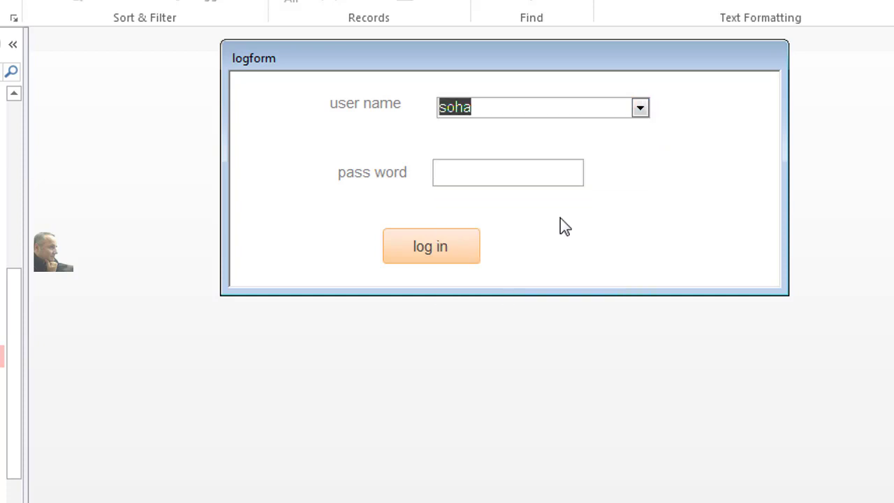
{"action": "left_click", "coordinate": [523, 170]}
{"action": "type", "text": "123"}
{"action": "left_click", "coordinate": [453, 243]}
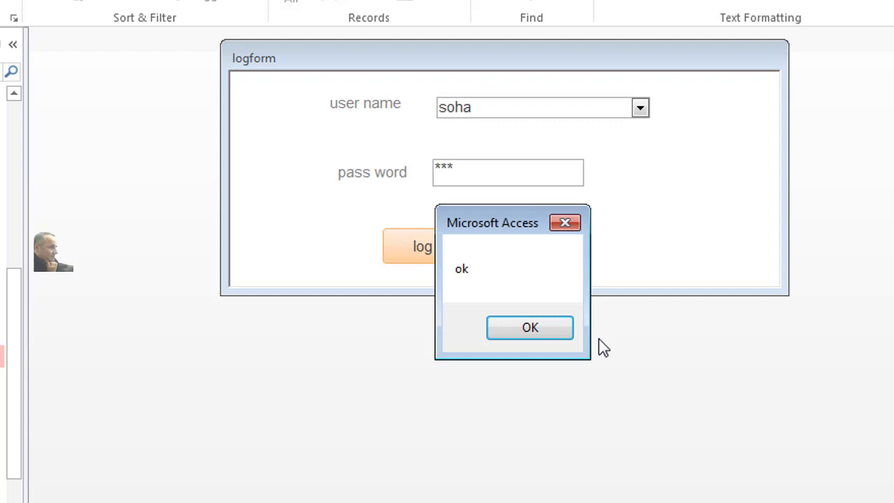
{"action": "left_click", "coordinate": [545, 327]}
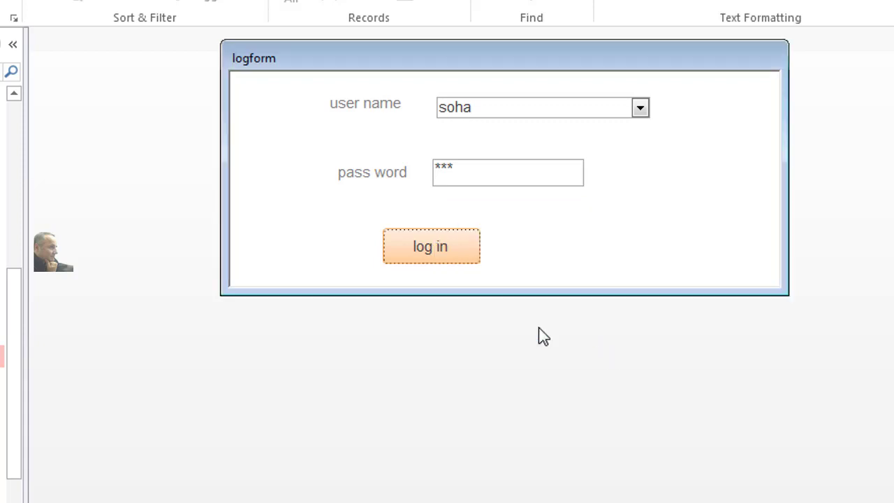
Step: Replace the password with 1234, retry the login, and dismiss the result message
{"action": "right_click", "coordinate": [565, 253]}
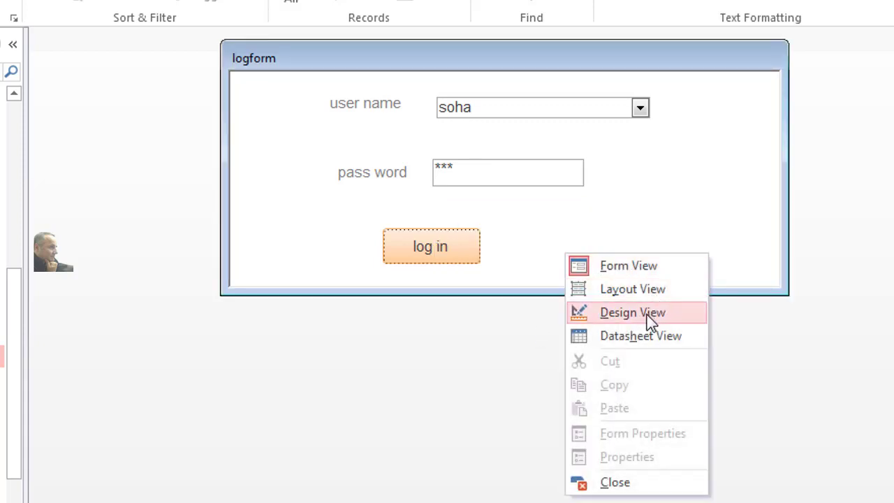
{"action": "left_click", "coordinate": [469, 168]}
{"action": "left_click_drag", "start_coordinate": [469, 167], "coordinate": [363, 171]}
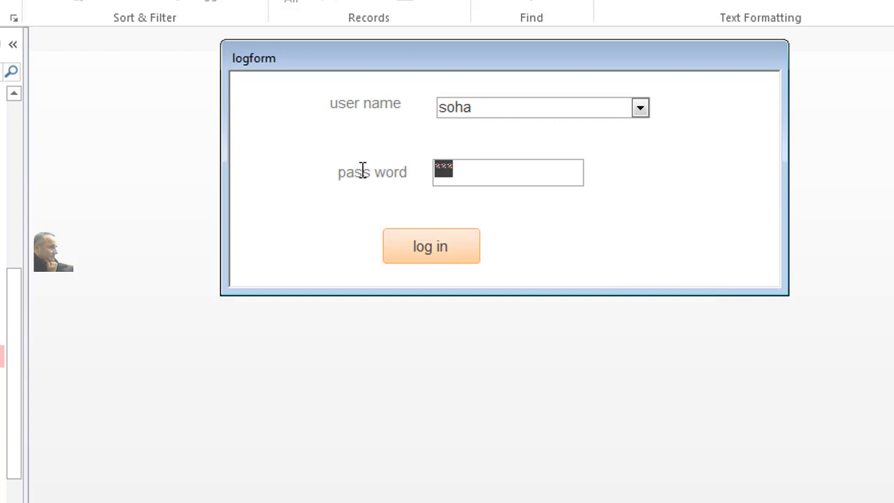
{"action": "type", "text": "1234"}
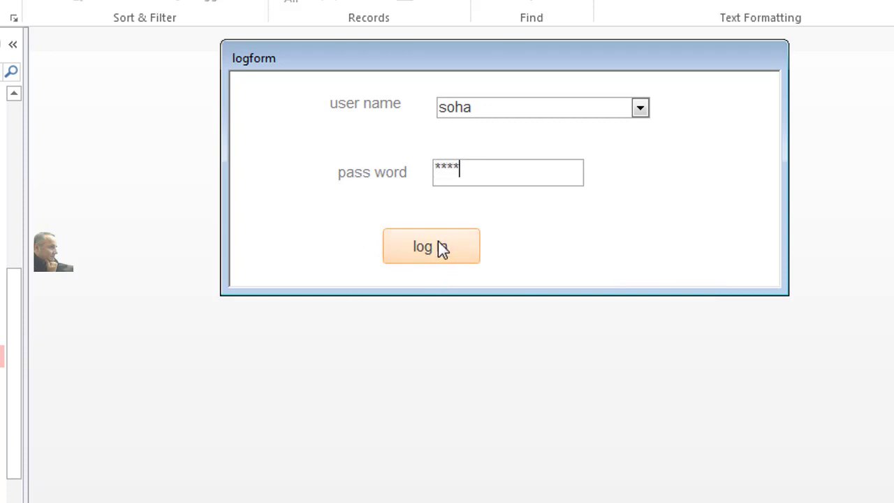
{"action": "left_click", "coordinate": [440, 249]}
{"action": "left_click", "coordinate": [552, 333]}
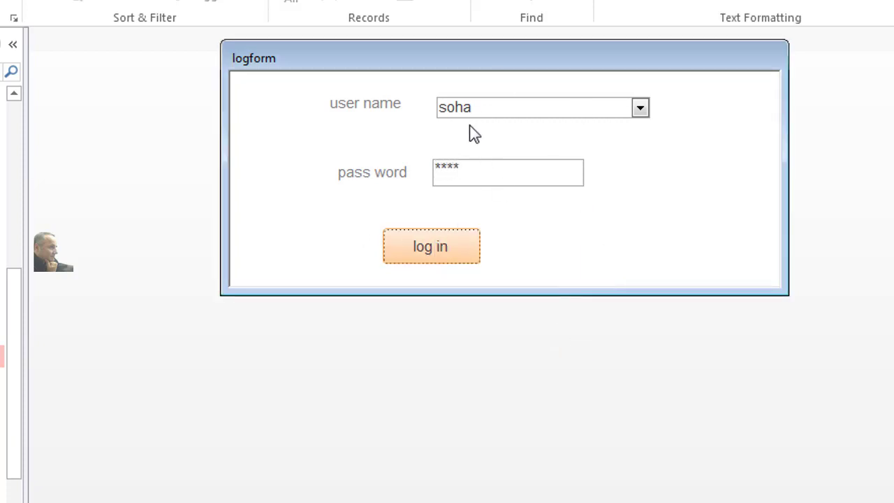
Step: Try switching logform to Design View, then resubmit the login and dismiss Login Unsuccessful!
{"action": "right_click", "coordinate": [512, 212]}
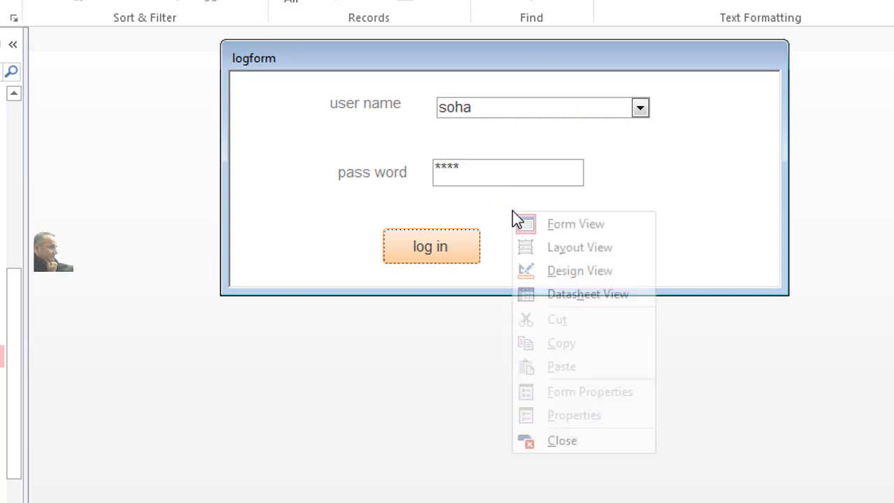
{"action": "left_click", "coordinate": [586, 271]}
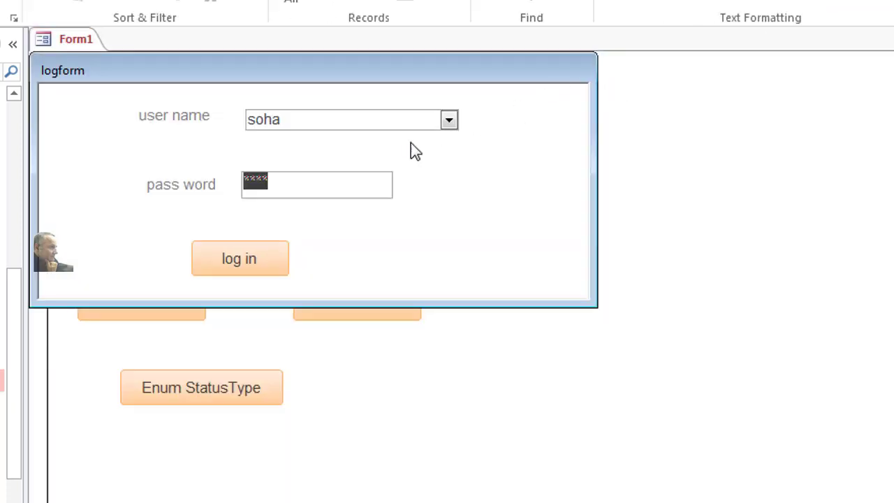
{"action": "left_click", "coordinate": [264, 259]}
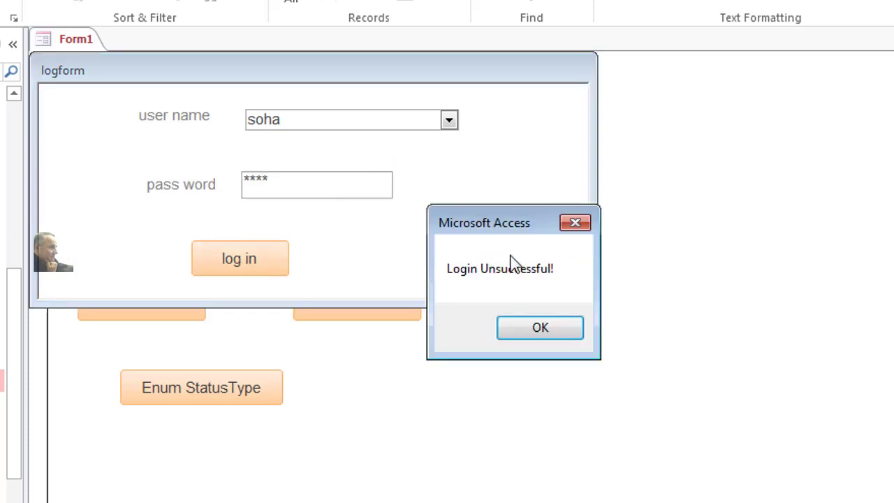
{"action": "left_click", "coordinate": [538, 327]}
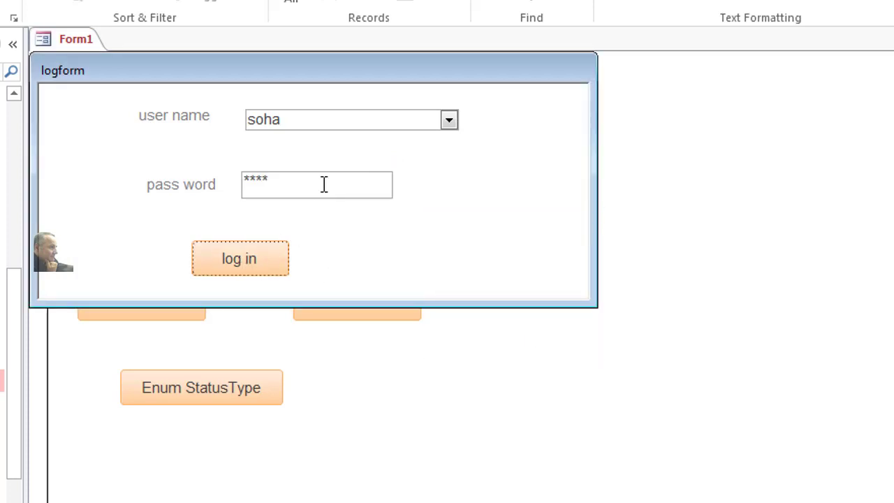
{"action": "left_click_drag", "start_coordinate": [323, 184], "coordinate": [203, 186]}
{"action": "type", "text": "12"}
{"action": "left_click", "coordinate": [234, 264]}
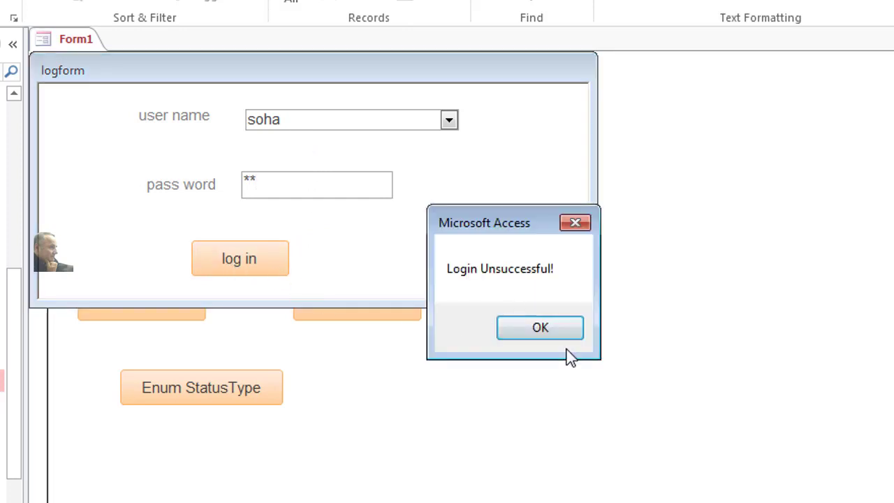
{"action": "left_click", "coordinate": [559, 330]}
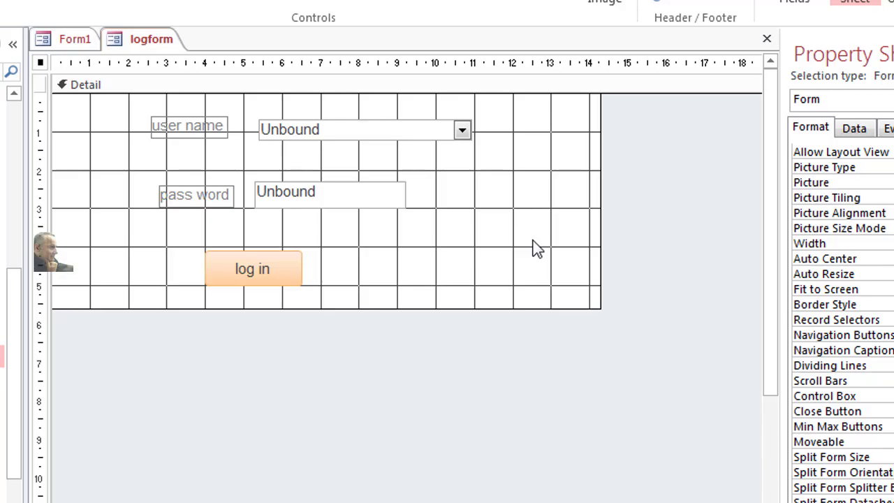
Step: On the btnLogin_Click code slide, move the code box up-left and highlight strcom and strtxtpw
{"action": "key", "text": "alt+Tab"}
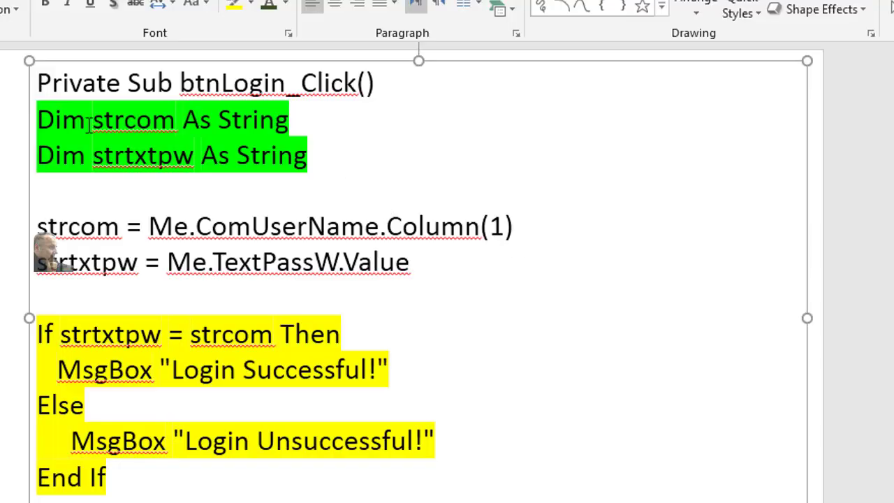
{"action": "left_click_drag", "start_coordinate": [26, 69], "coordinate": [0, 49]}
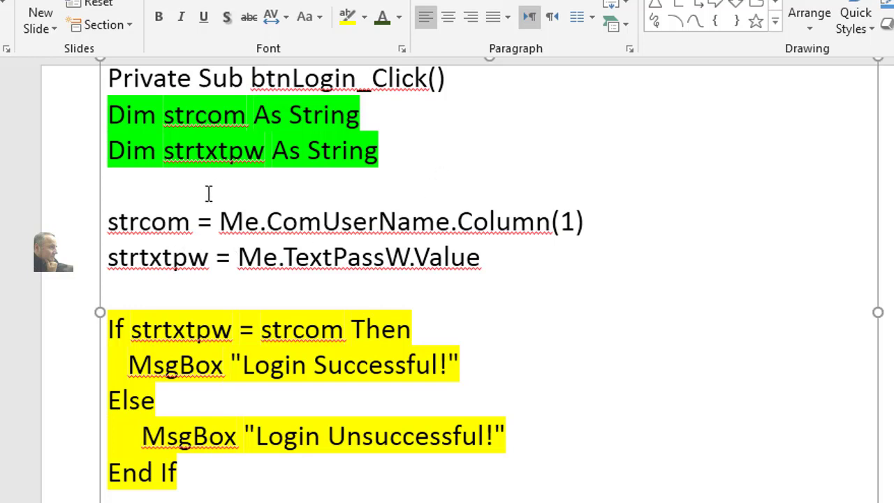
{"action": "left_click_drag", "start_coordinate": [188, 221], "coordinate": [110, 224]}
{"action": "left_click_drag", "start_coordinate": [209, 258], "coordinate": [117, 259]}
{"action": "left_click", "coordinate": [510, 183]}
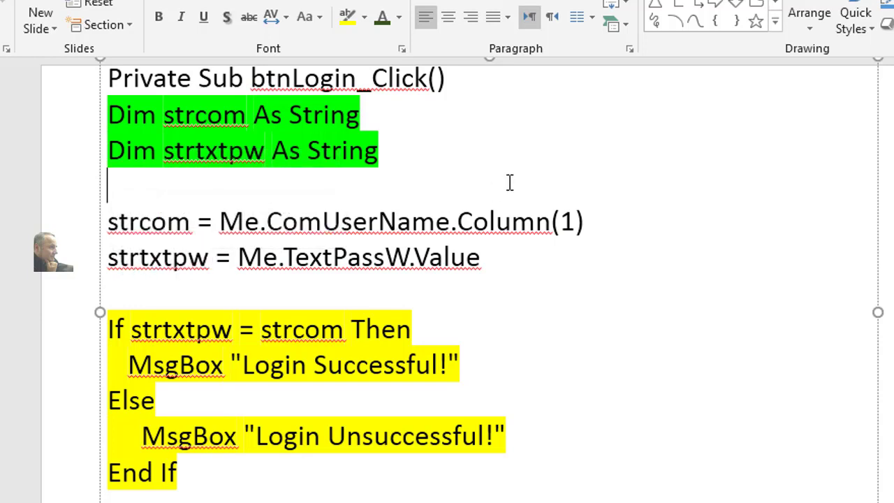